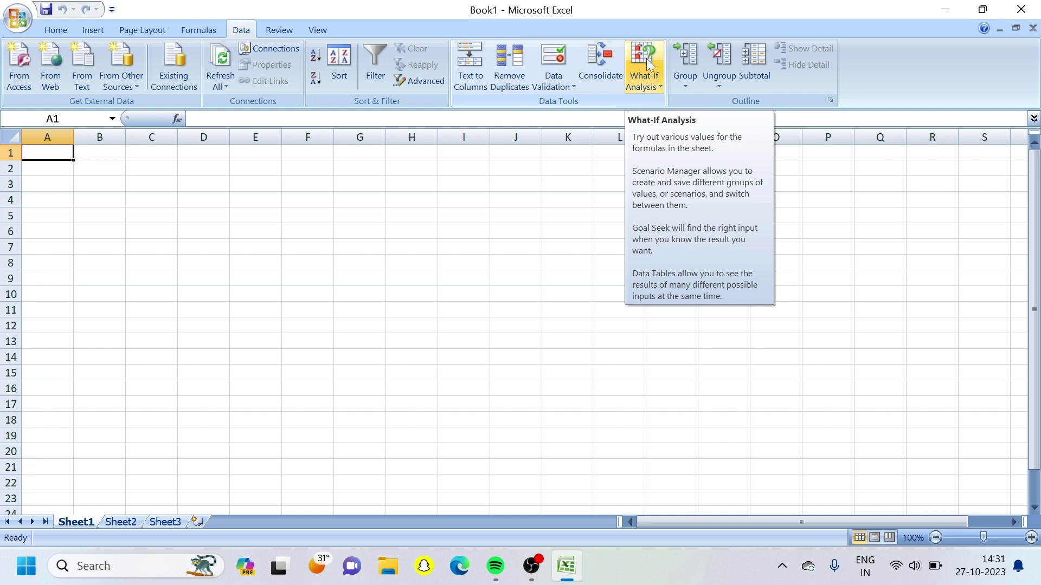
left_click(646, 58)
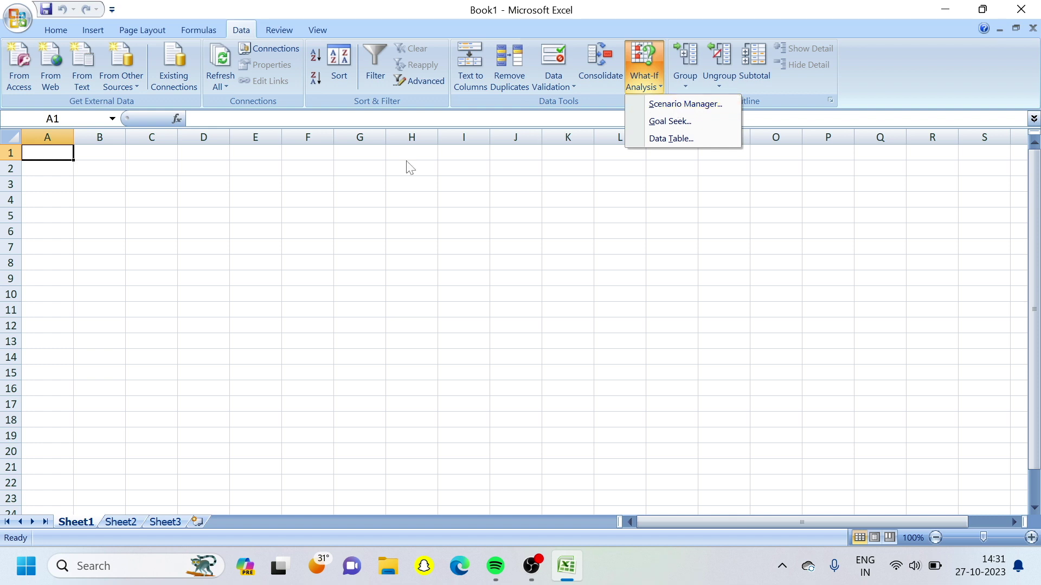
left_click(275, 230)
Enter the column headers ITEM NAME in A1 and PRICE in B1.
scroll(276, 233, "down", 1, "ctrl")
scroll(275, 232, "up", 2, "ctrl")
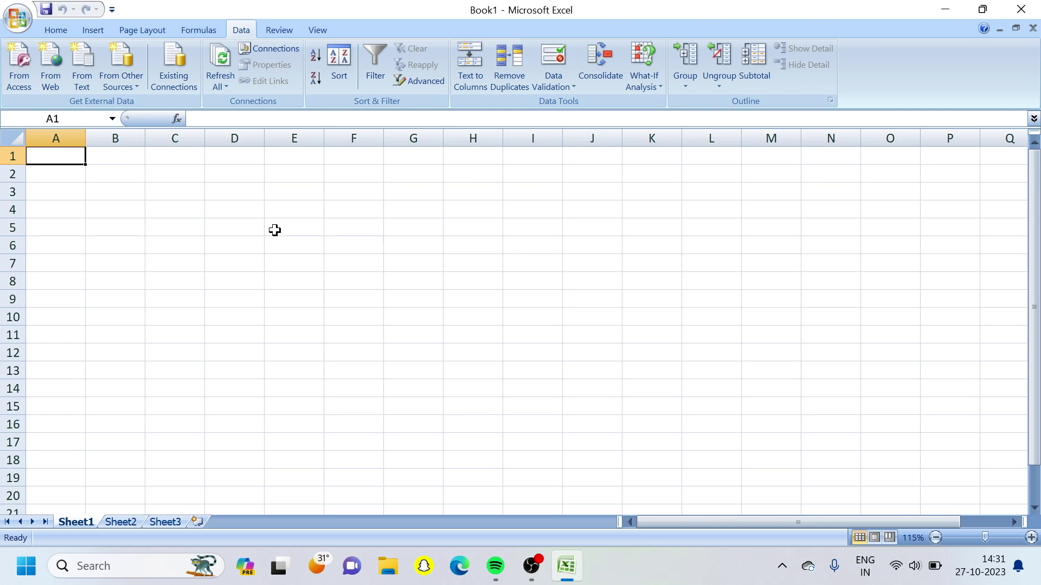
type("ITE")
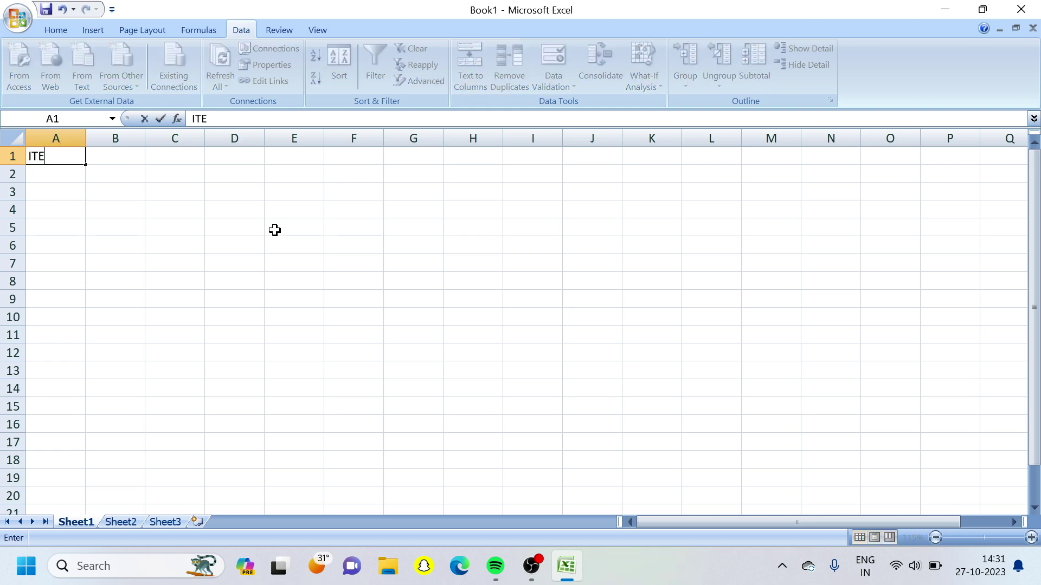
type("M NAME")
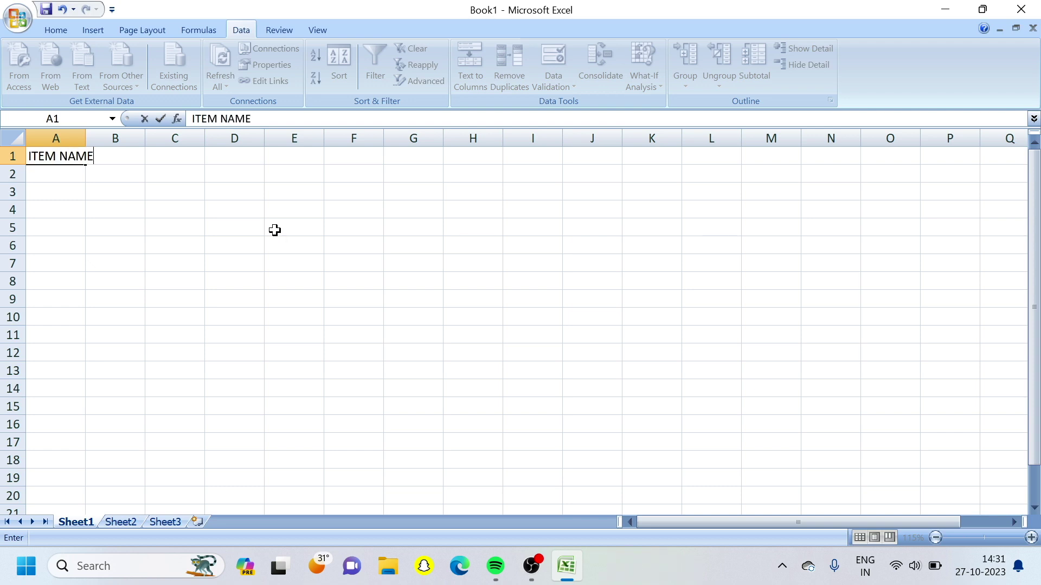
key("Tab")
type("PRICE")
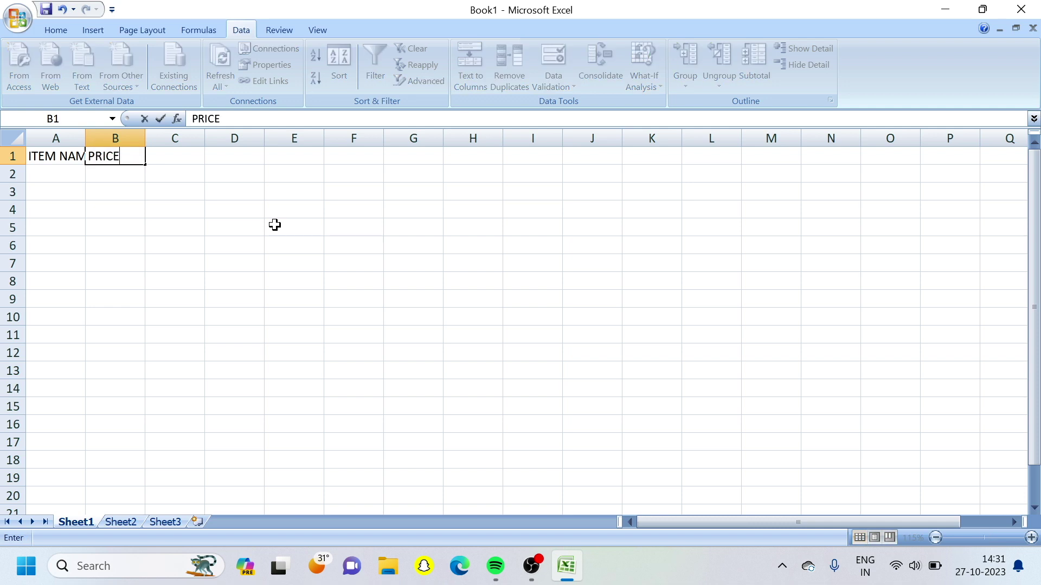
key("Tab")
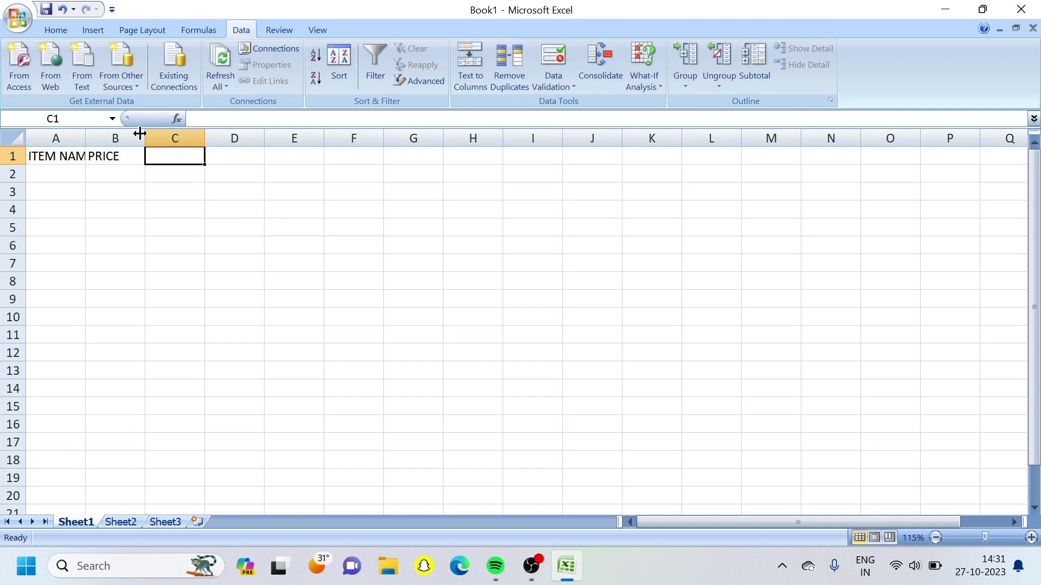
Widen columns A and B and centre the header text of row 1 horizontally.
left_click_drag(140, 133, 198, 148)
left_click_drag(85, 137, 130, 135)
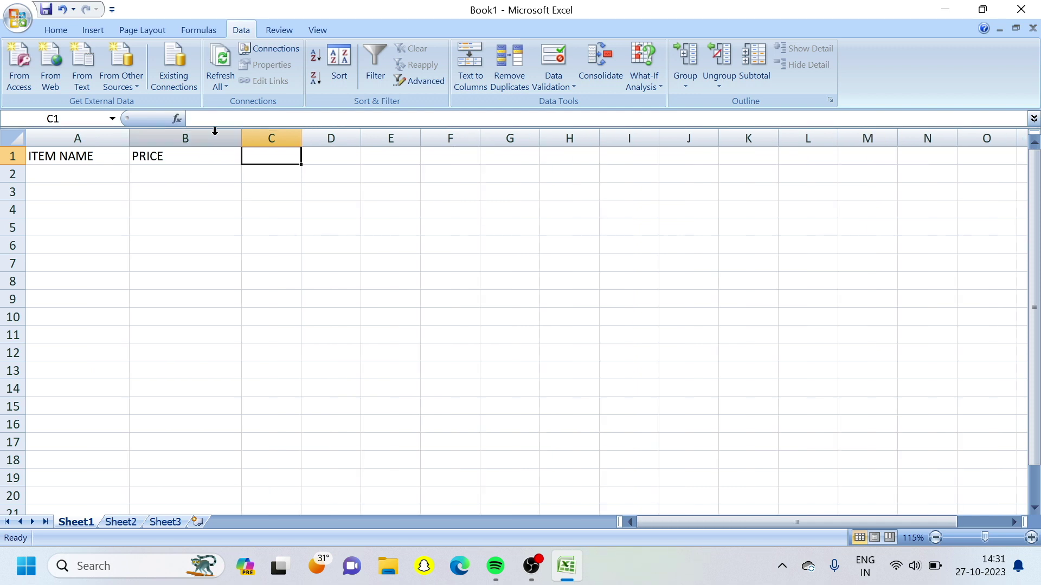
left_click(11, 156)
left_click(60, 31)
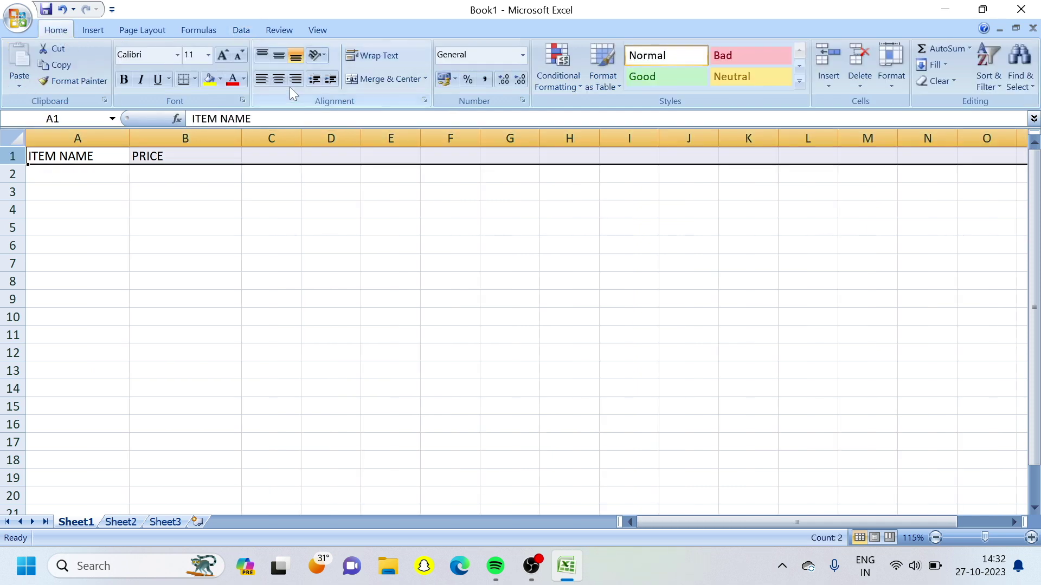
left_click(278, 80)
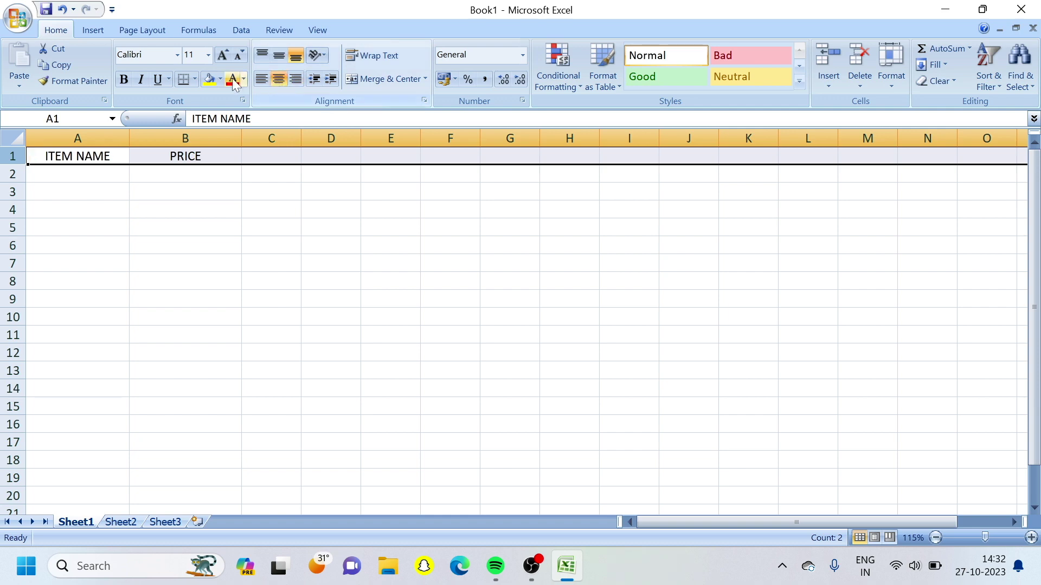
Enter the first item in row 2: RICE in A2 with a price of 5000 in B2.
left_click(72, 178)
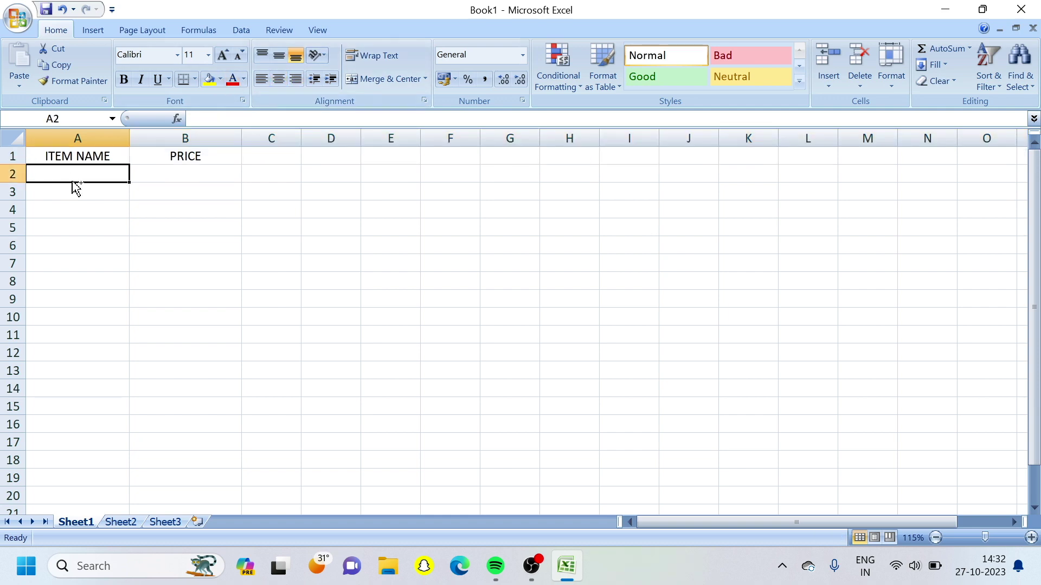
scroll(76, 188, "up", 1)
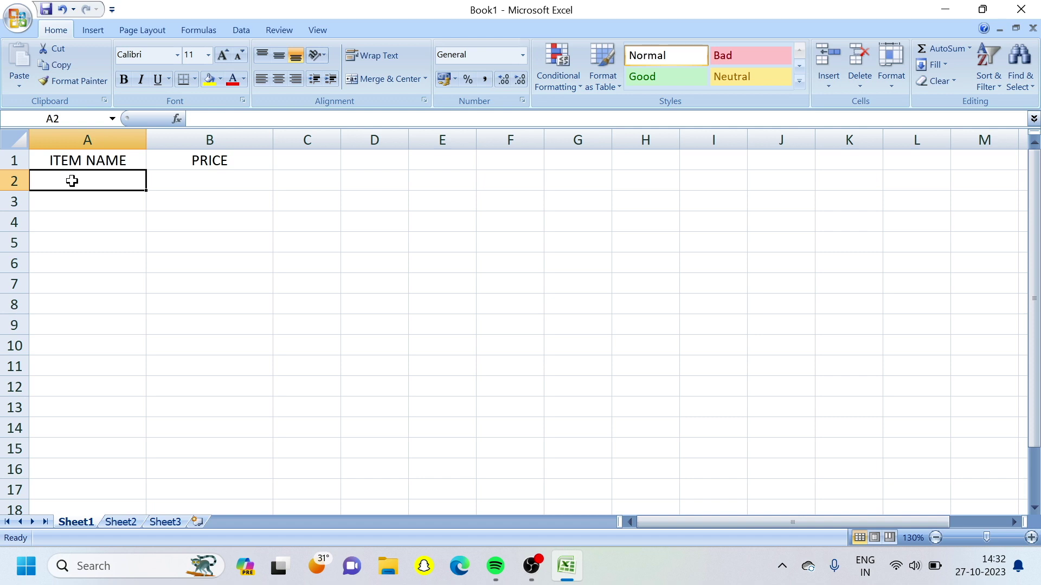
scroll(72, 181, "up", 1)
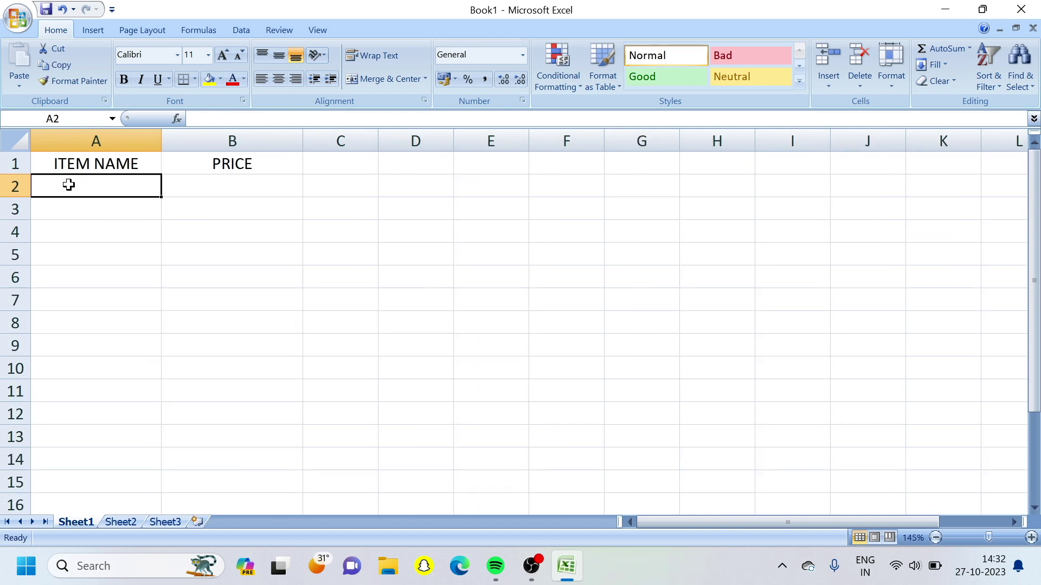
type("RICE")
key("Tab")
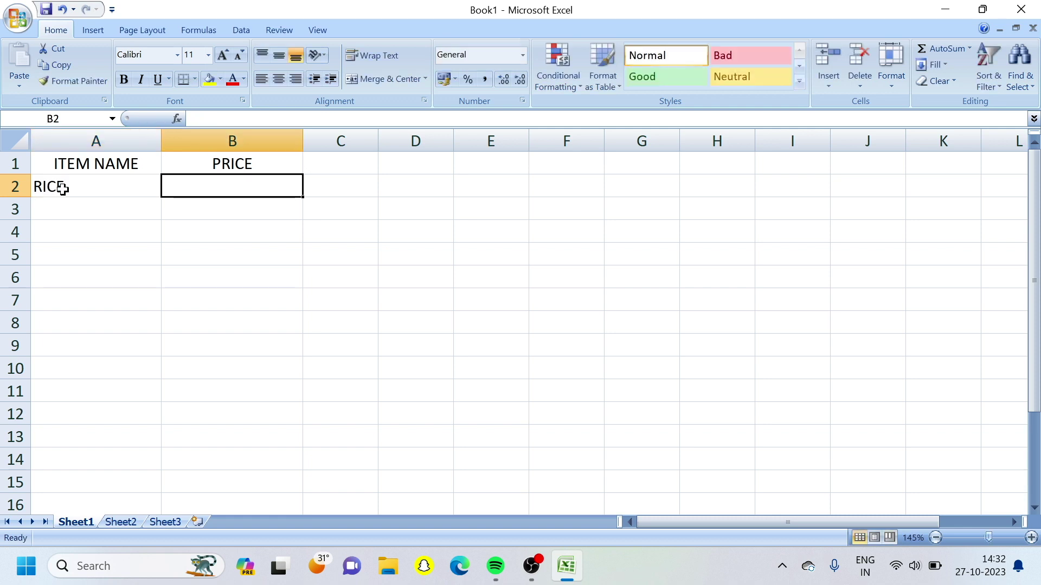
type("5000")
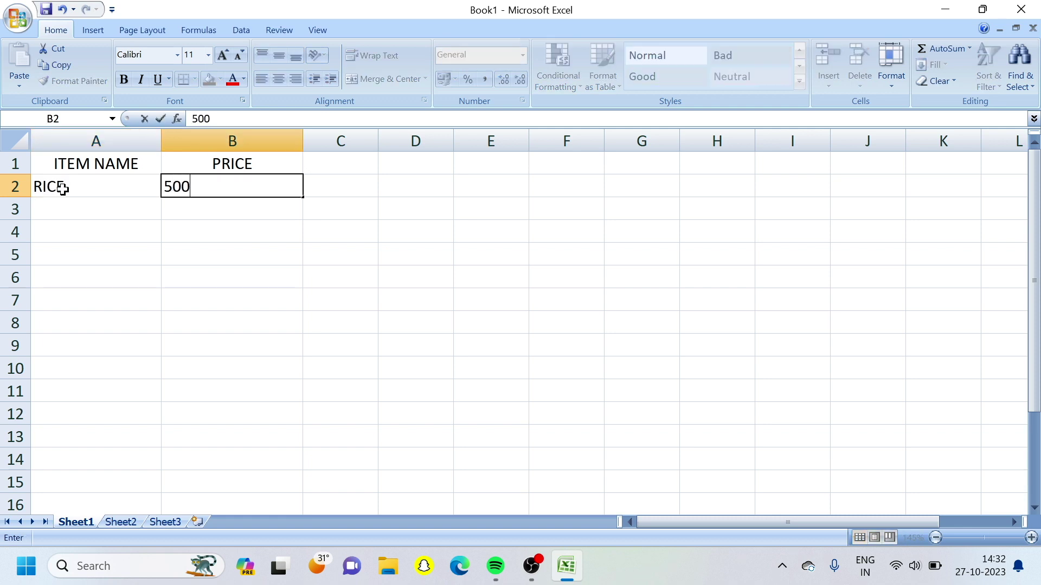
key("Return")
Enter OIL with a price of 600 in row 3 and MILK with a price of 700 in row 4.
type("OIL")
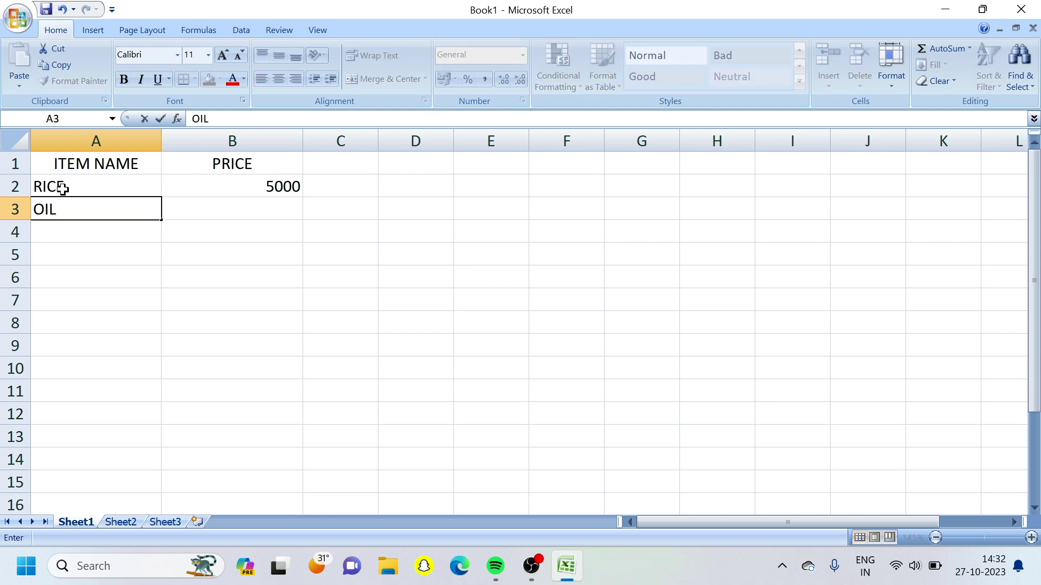
key("Tab")
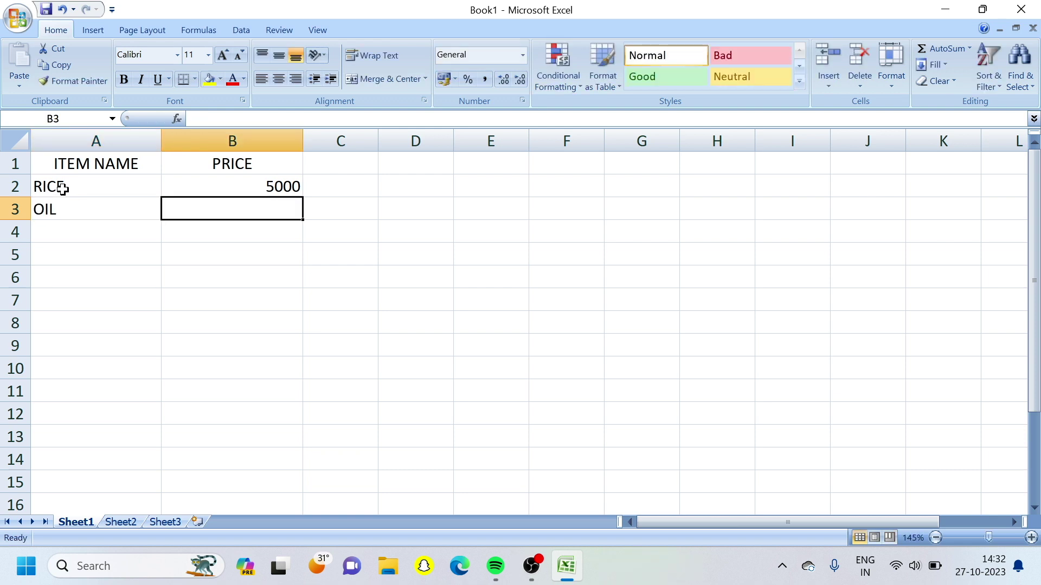
type("600")
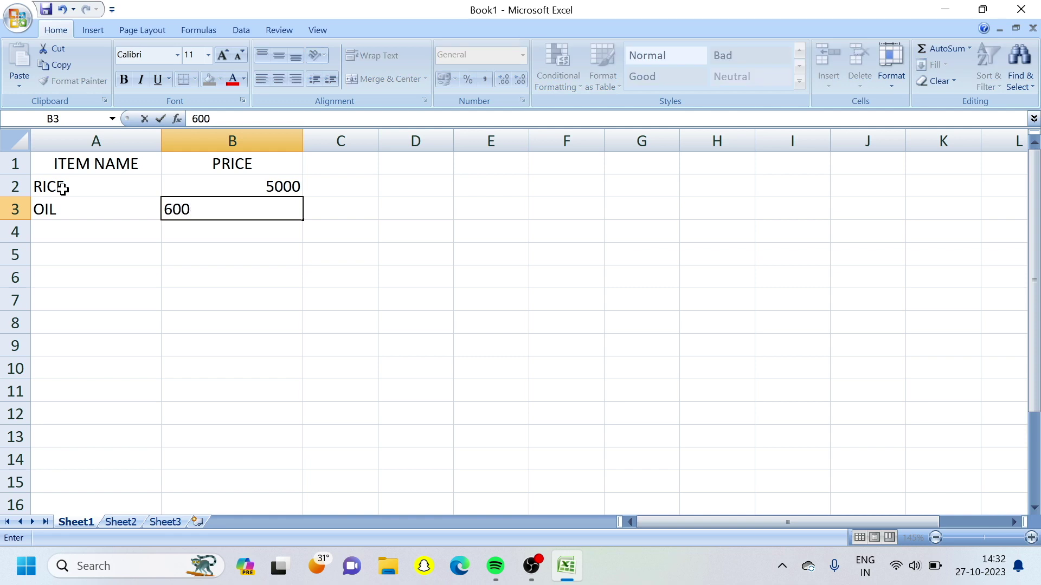
key("Return")
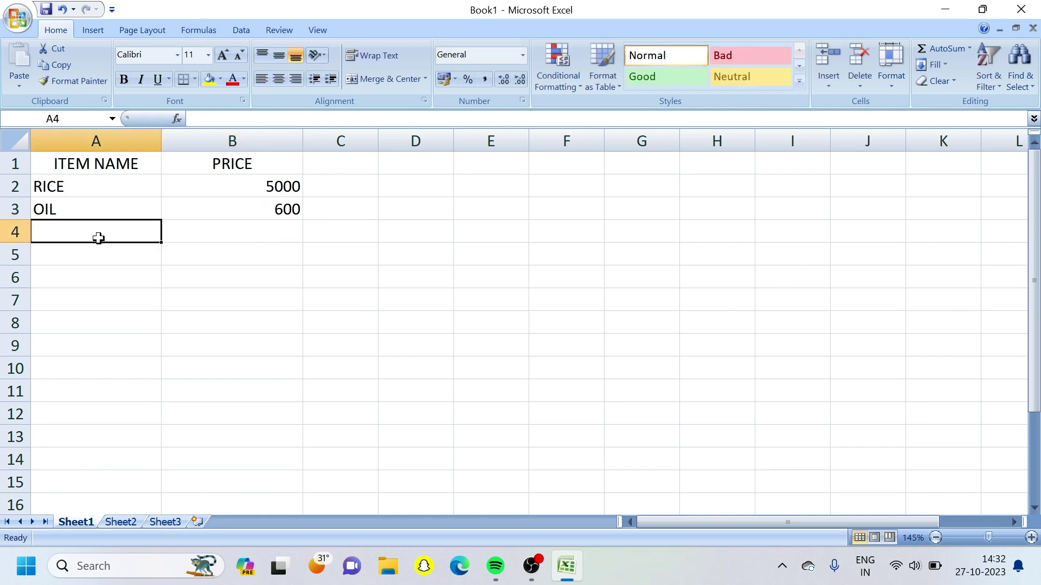
type("MILK")
key("Tab")
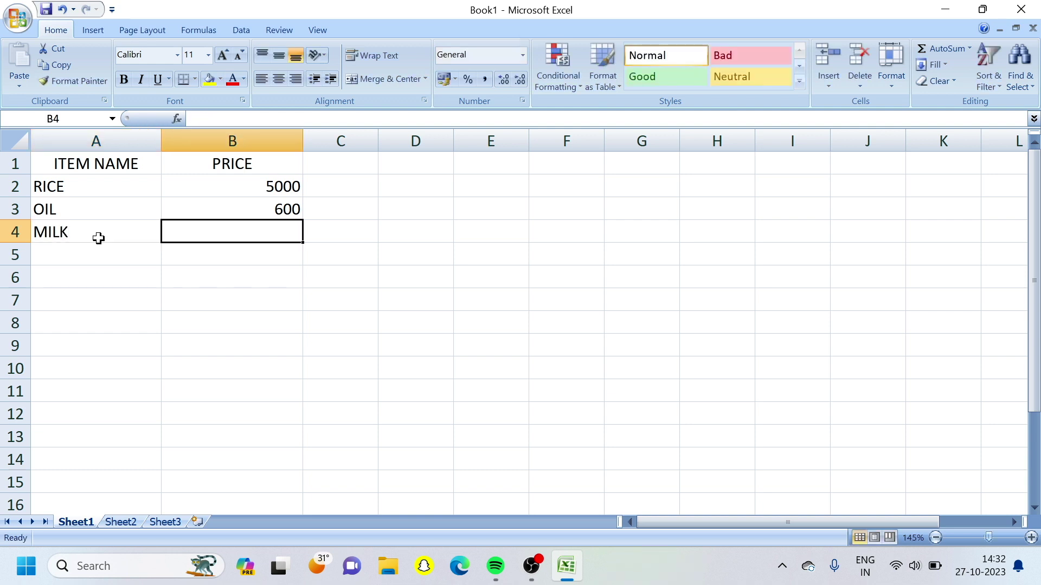
type("7000")
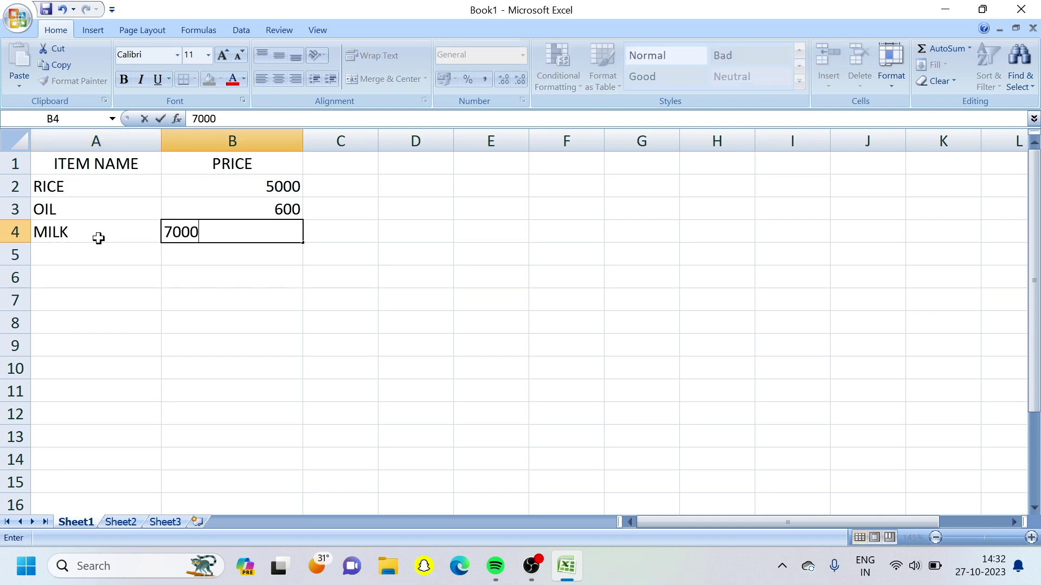
key("BackSpace")
key("Return")
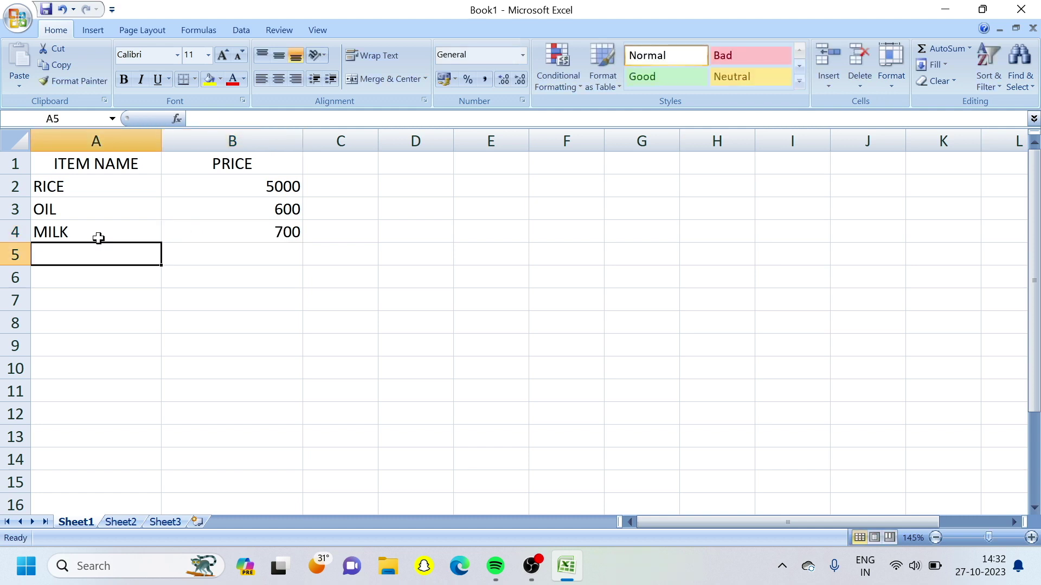
Enter PAPER in A5 with a price of 300 in B5.
type("PAPER")
key("Tab")
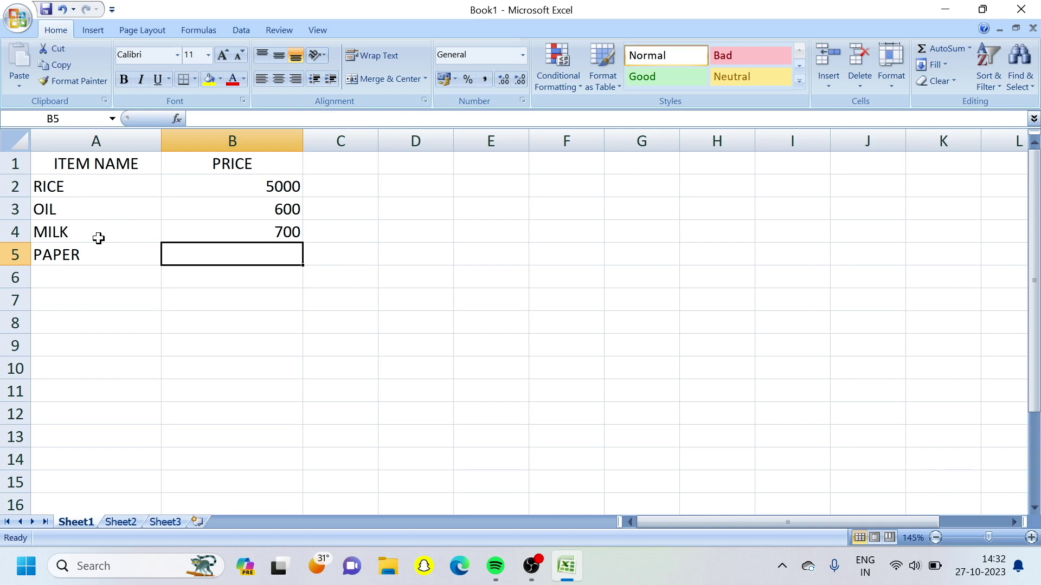
type("3000")
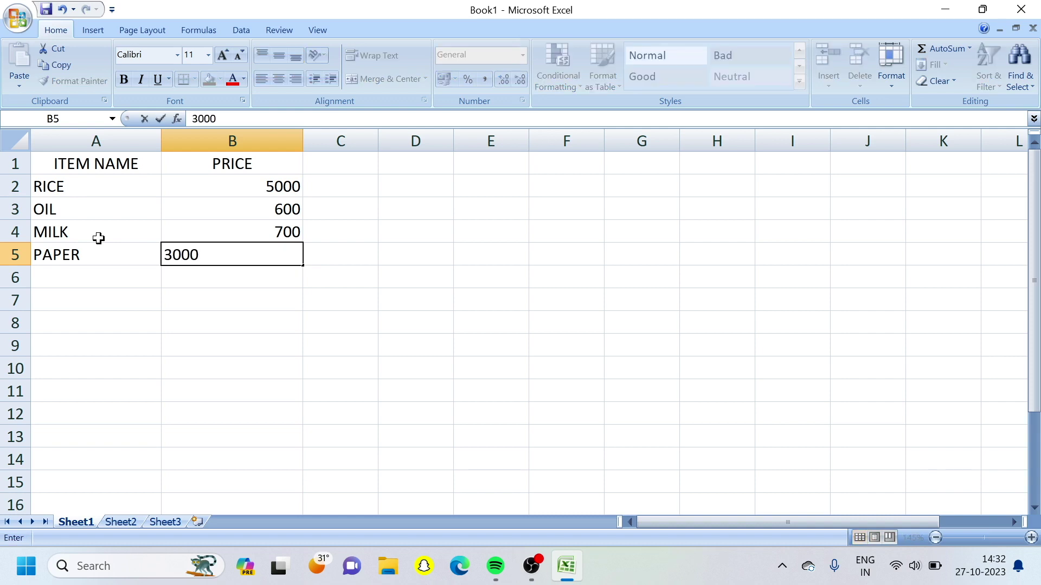
key("Return")
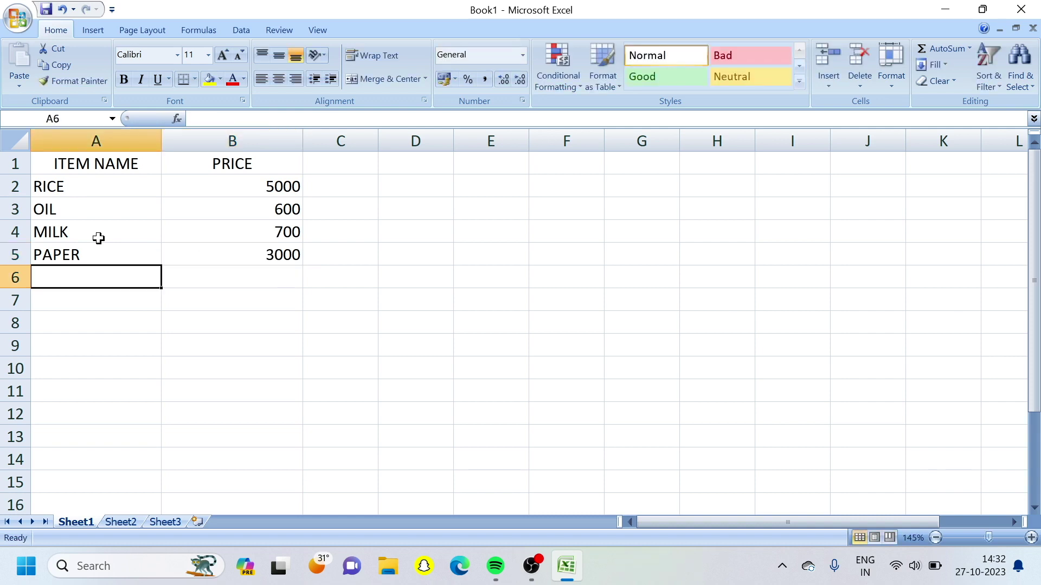
key("Up")
key("Right")
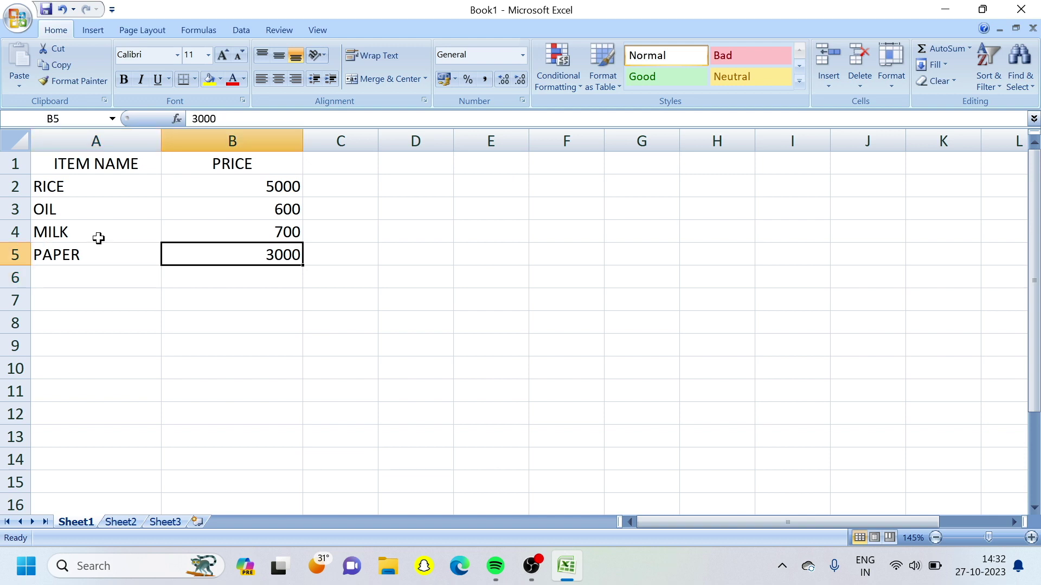
type("300")
key("Return")
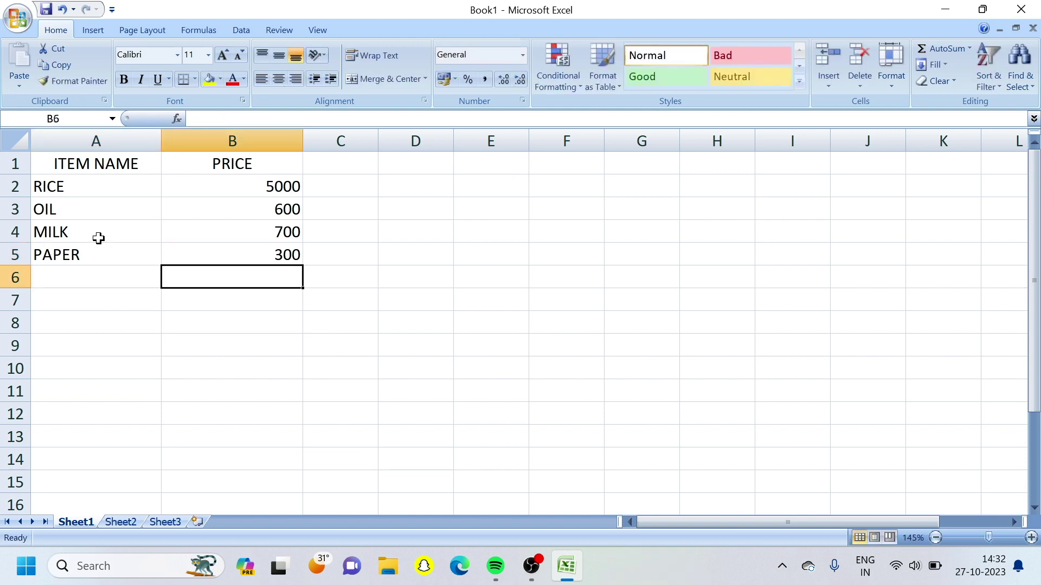
Enter SOAPS with a price of 150 in row 6 and OTHER with a price of 5000 in row 7.
key("Left")
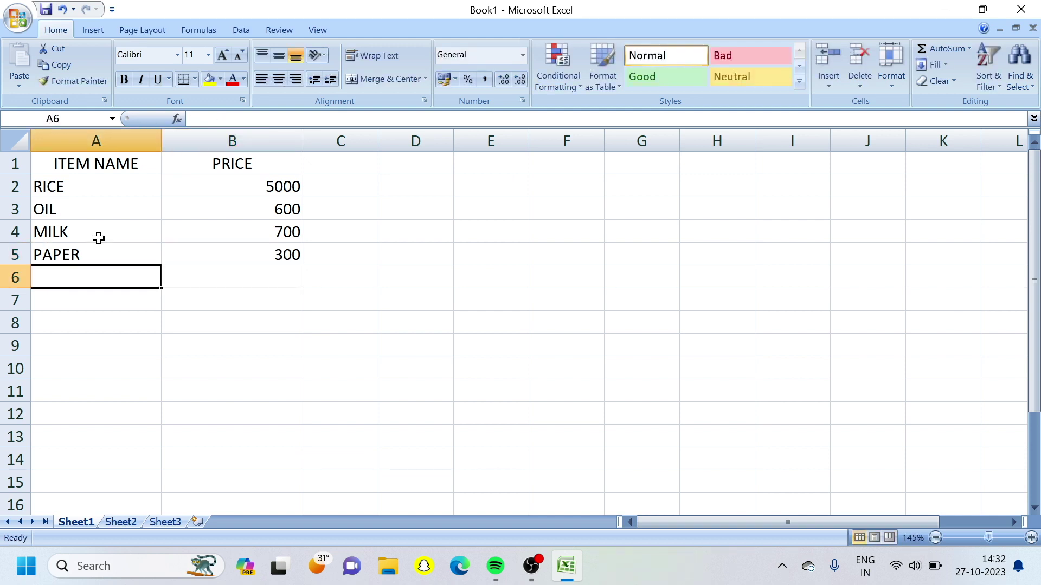
type("SOAPS")
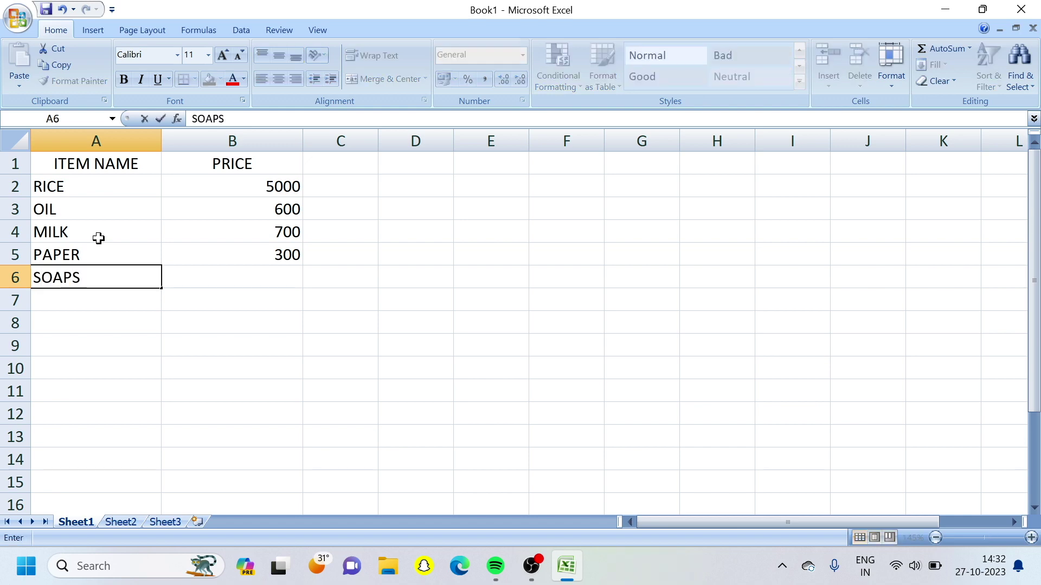
key("Tab")
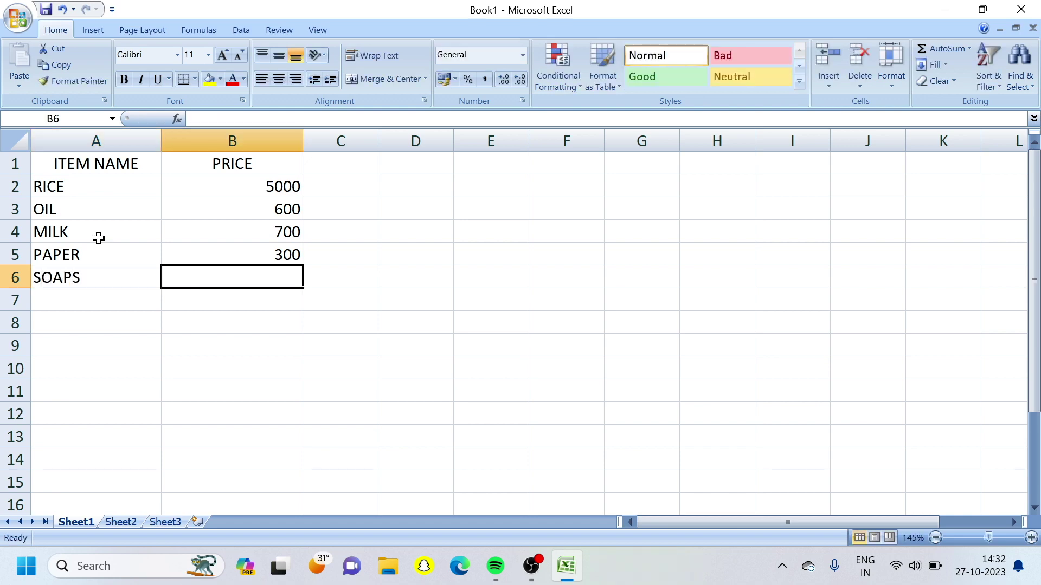
type("150")
key("Return")
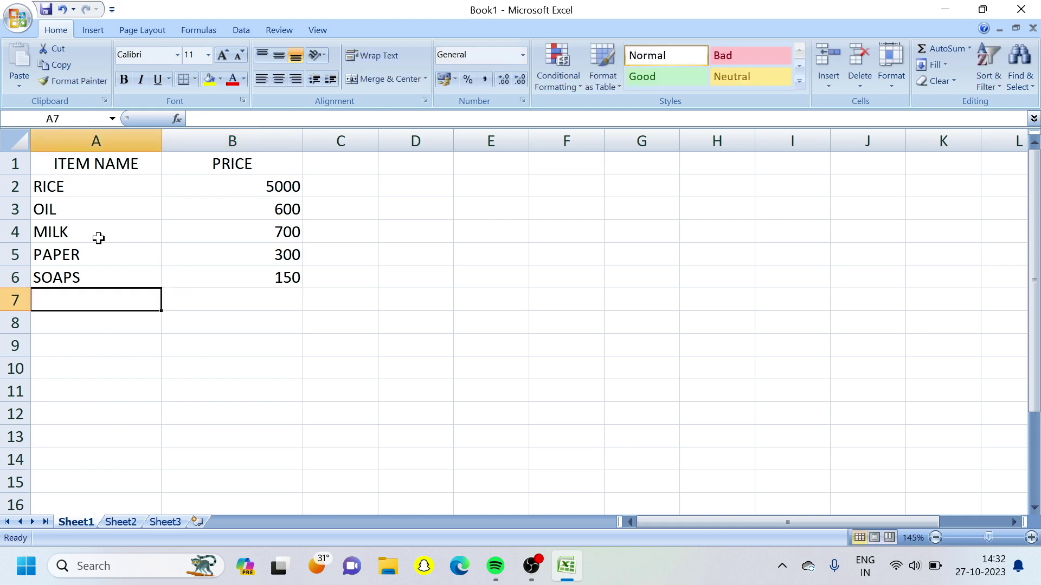
type("O")
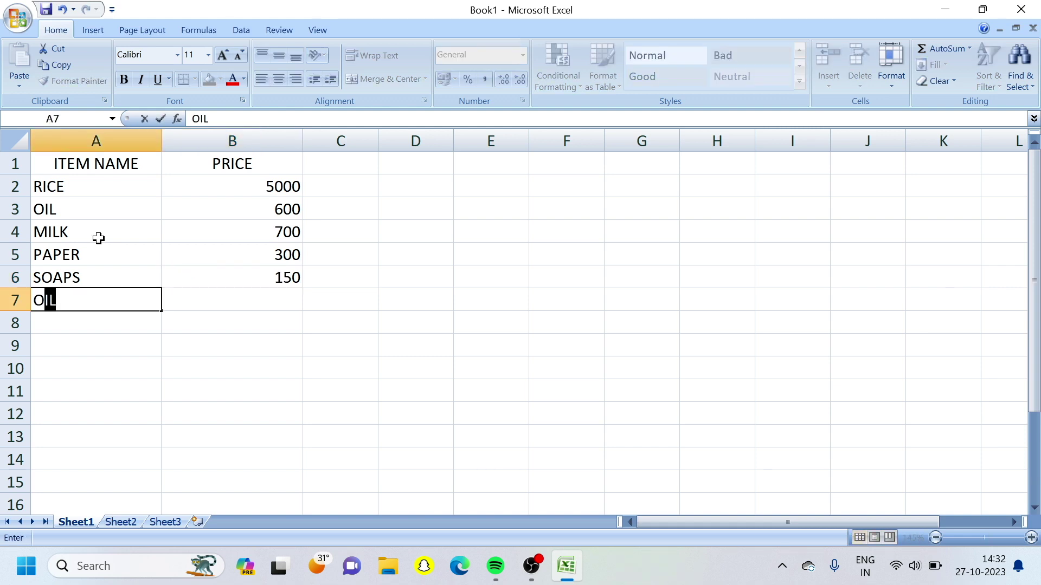
type("THER")
key("Tab")
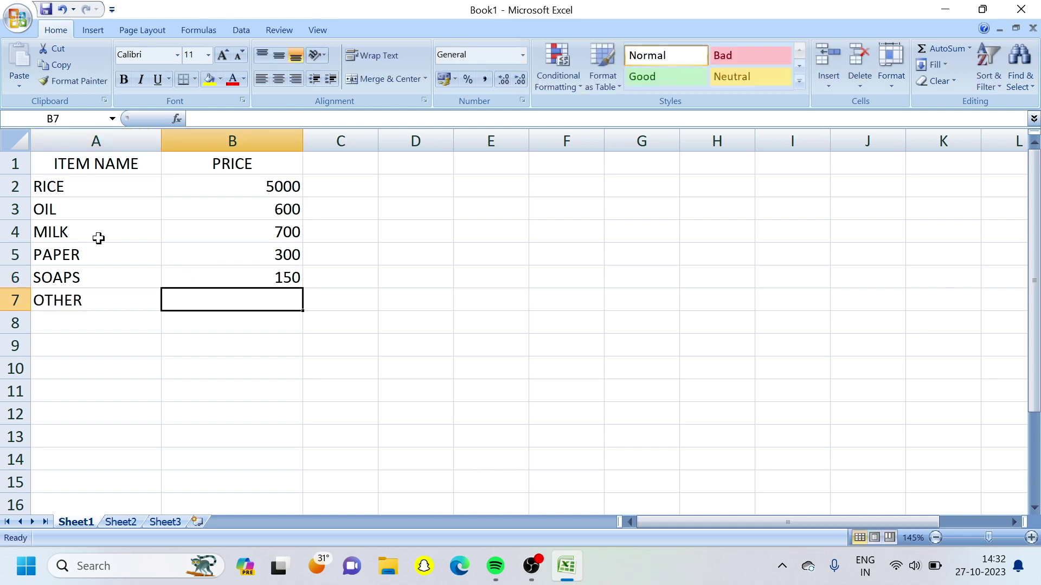
type("5000")
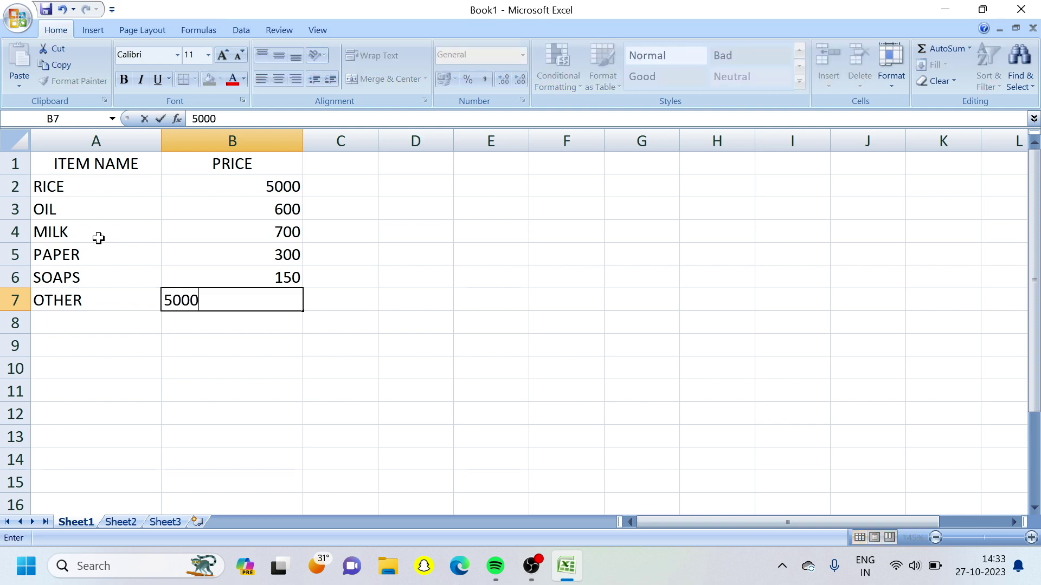
key("Return")
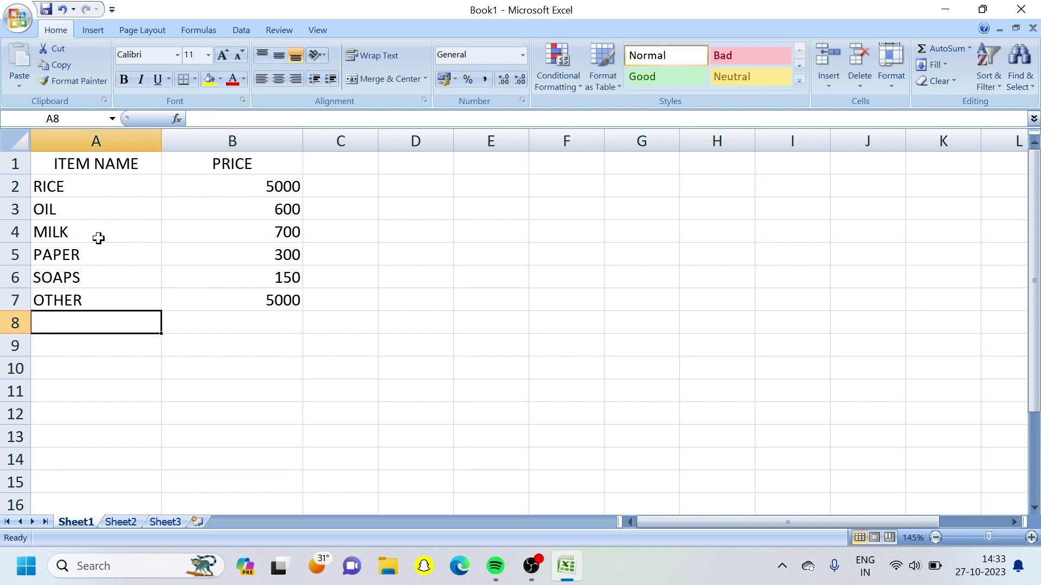
Add a TOTAL label in A8 and sum the prices in B8 with =SUM(B2:B7).
type("TOTAL")
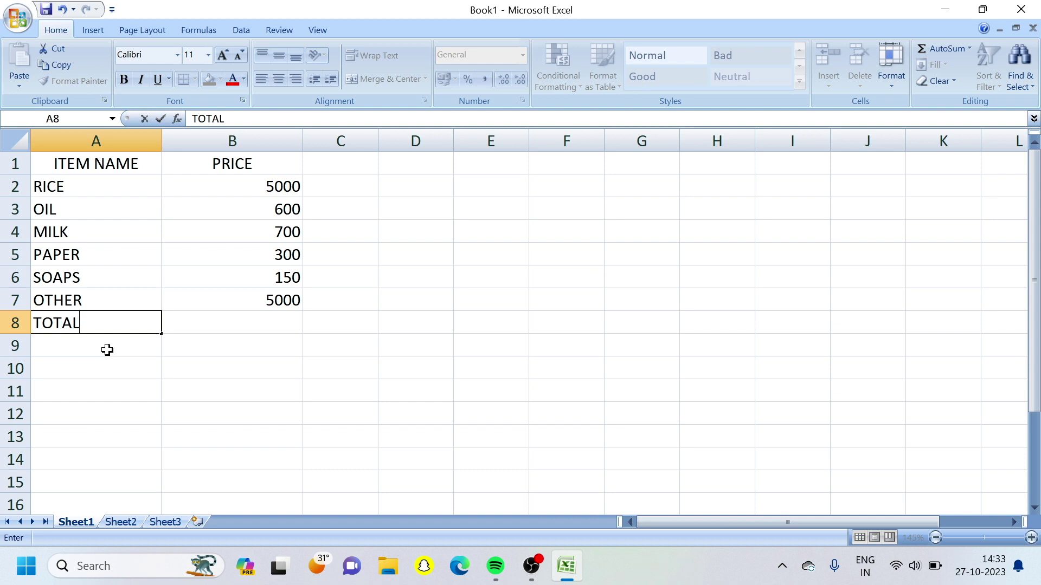
key("Tab")
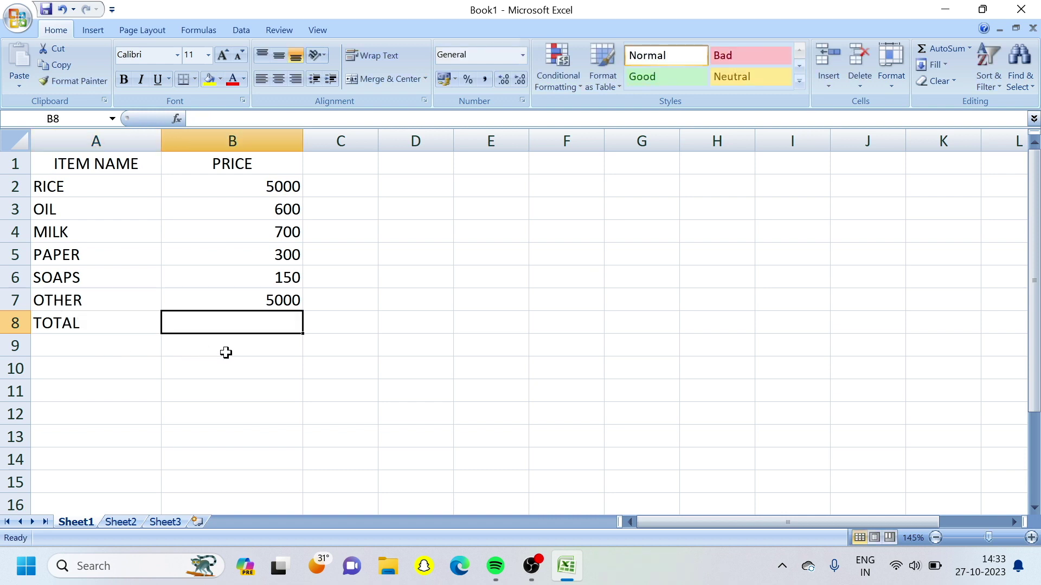
type("=SUM")
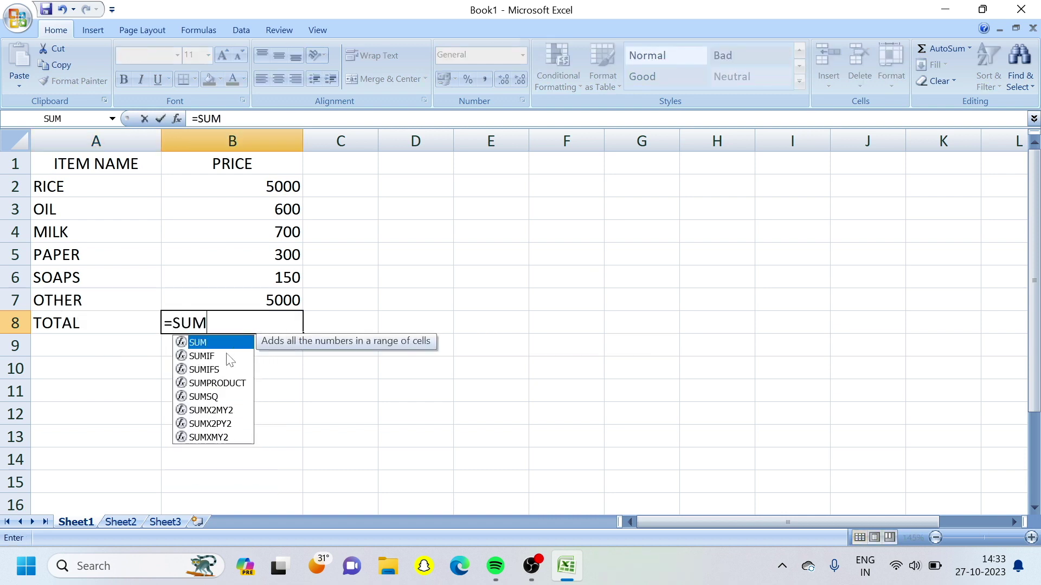
type("(")
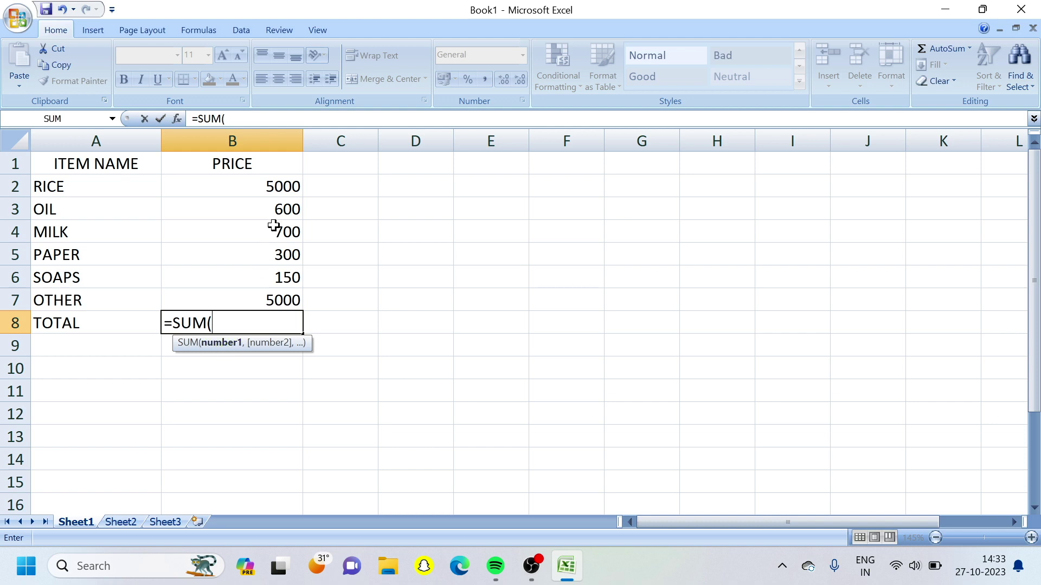
left_click(275, 186)
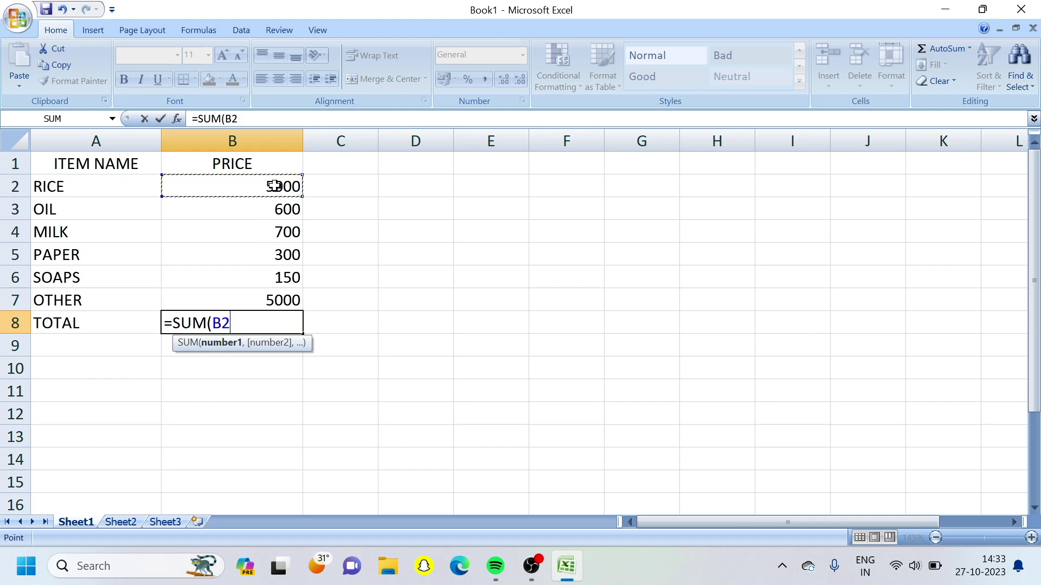
key("F8")
left_click(254, 298)
type(")")
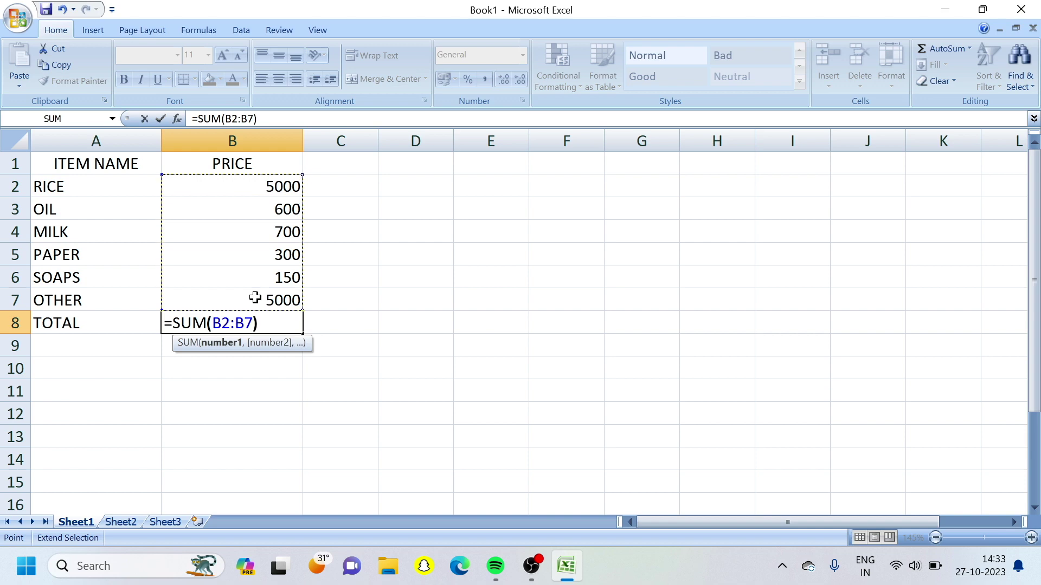
key("Return")
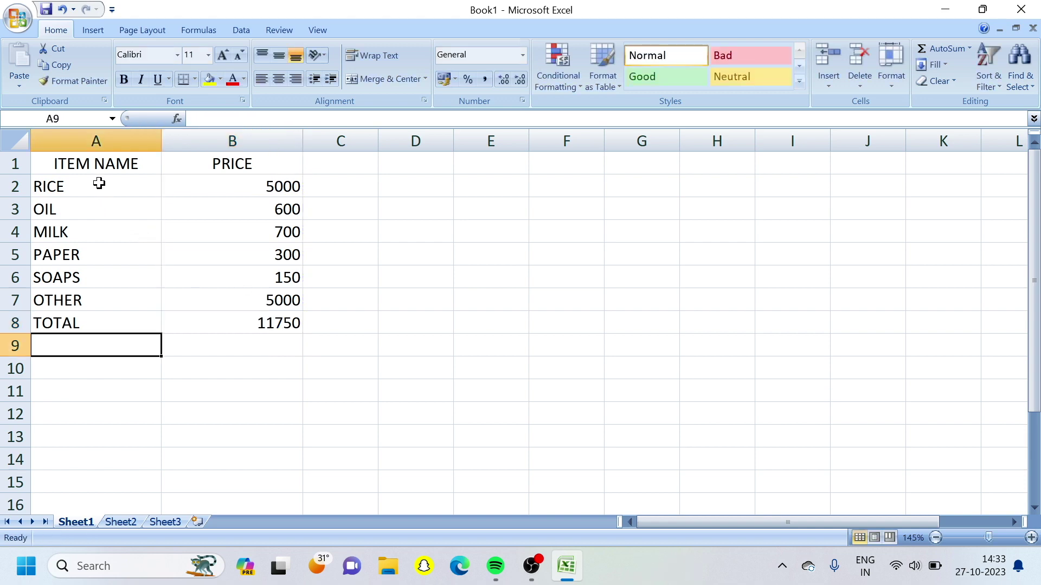
Apply all borders to the whole price table, A1:B8.
left_click_drag(86, 172, 223, 312)
left_click(194, 79)
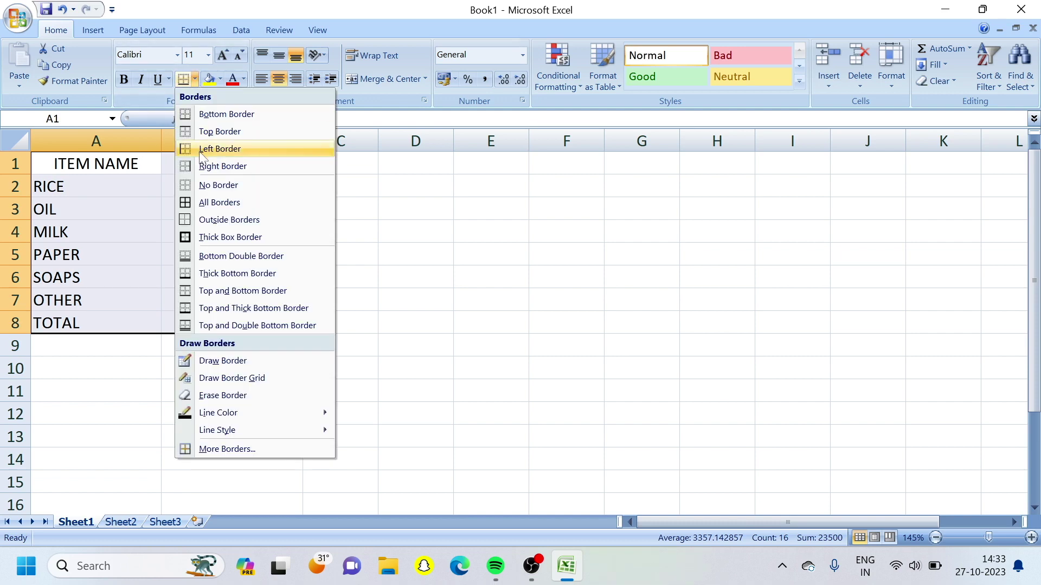
left_click(207, 202)
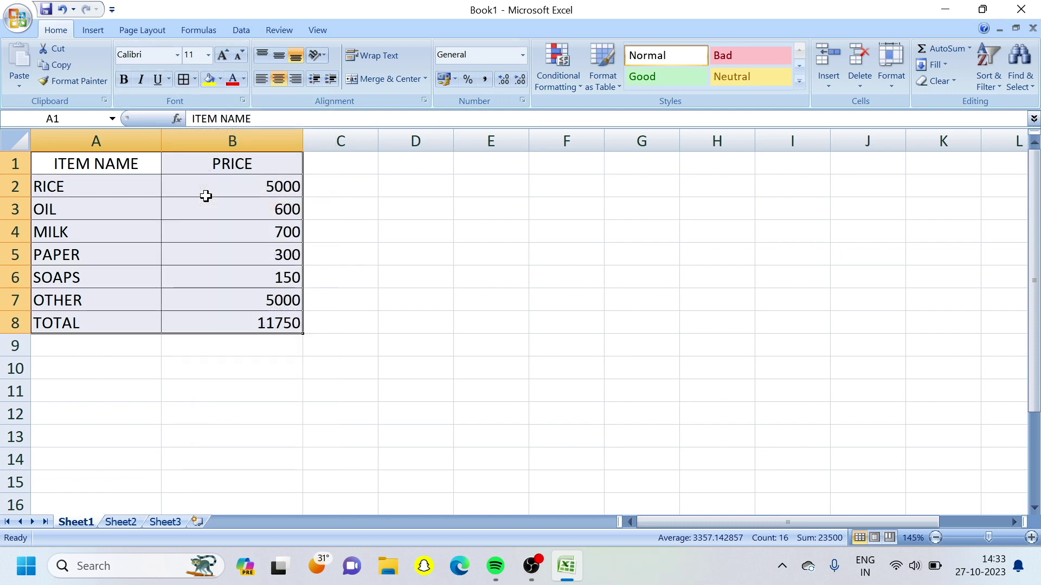
Format the header cells A1:B1 with bold red text and a yellow fill.
left_click(126, 164)
left_click_drag(169, 170, 195, 170)
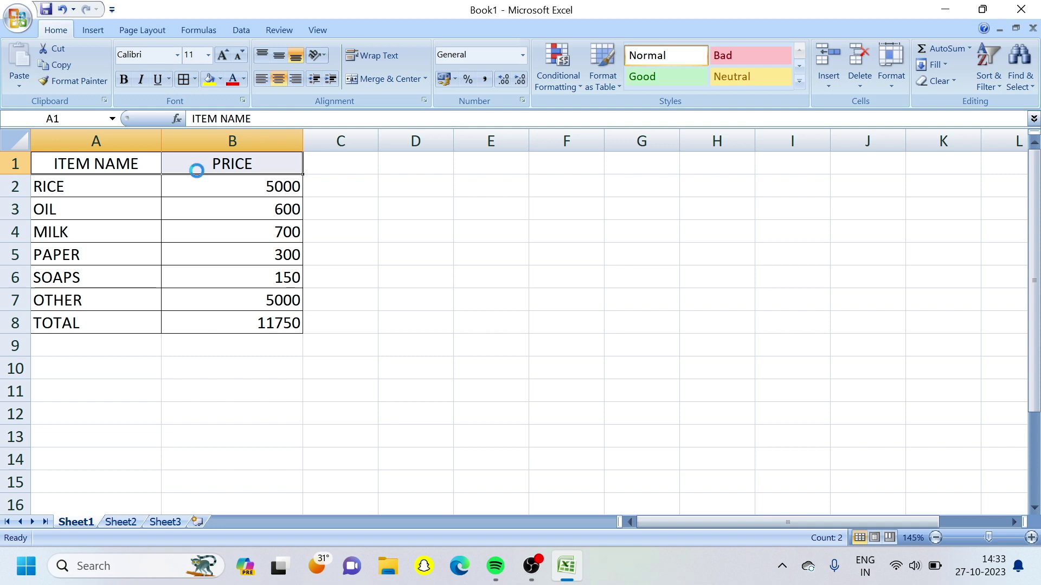
key("ctrl+b")
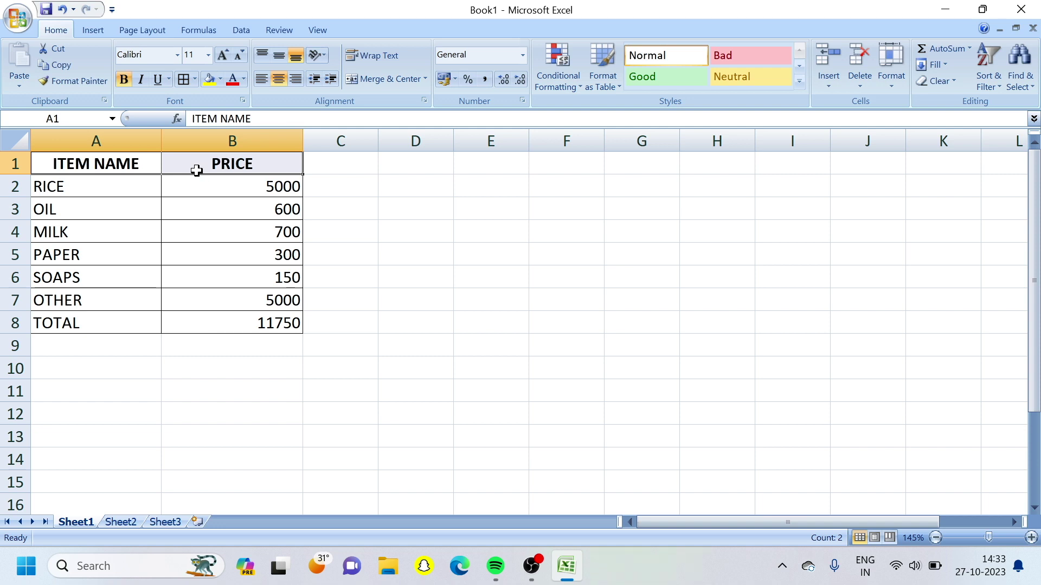
left_click(210, 80)
left_click(232, 79)
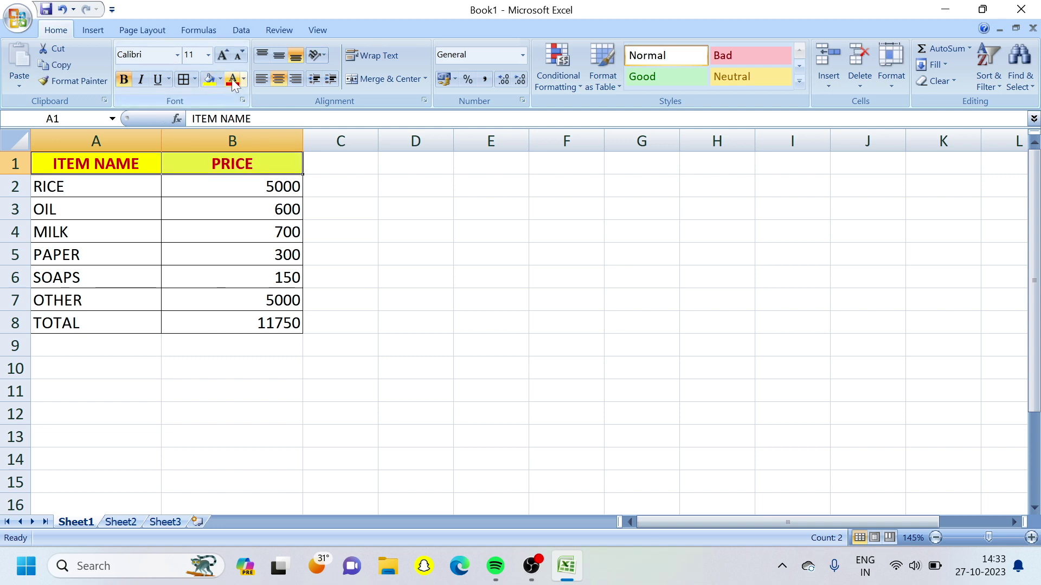
Format the TOTAL row, A8:B8, with a yellow fill and bold red text.
left_click_drag(69, 323, 233, 332)
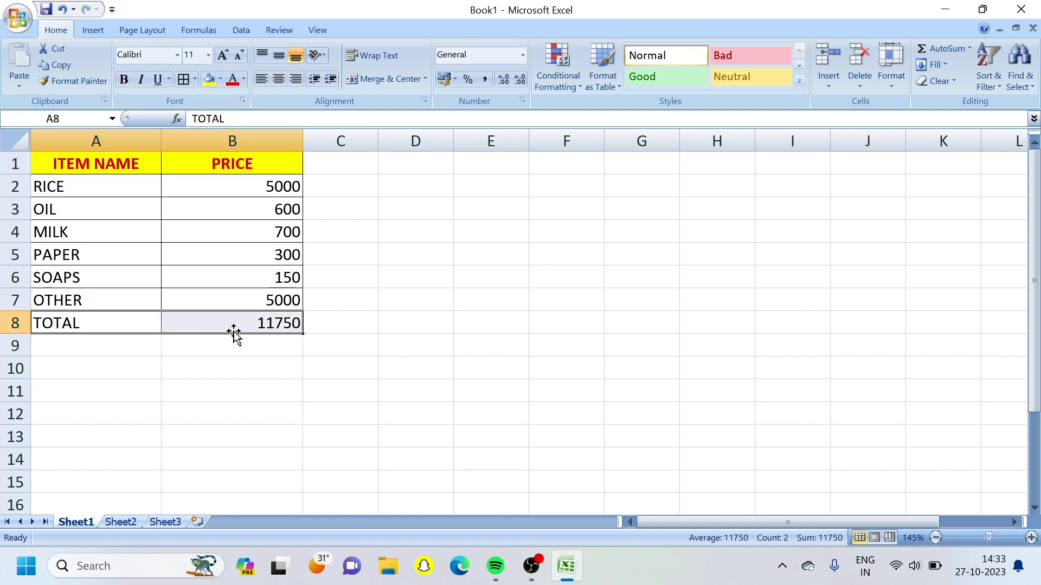
left_click(210, 80)
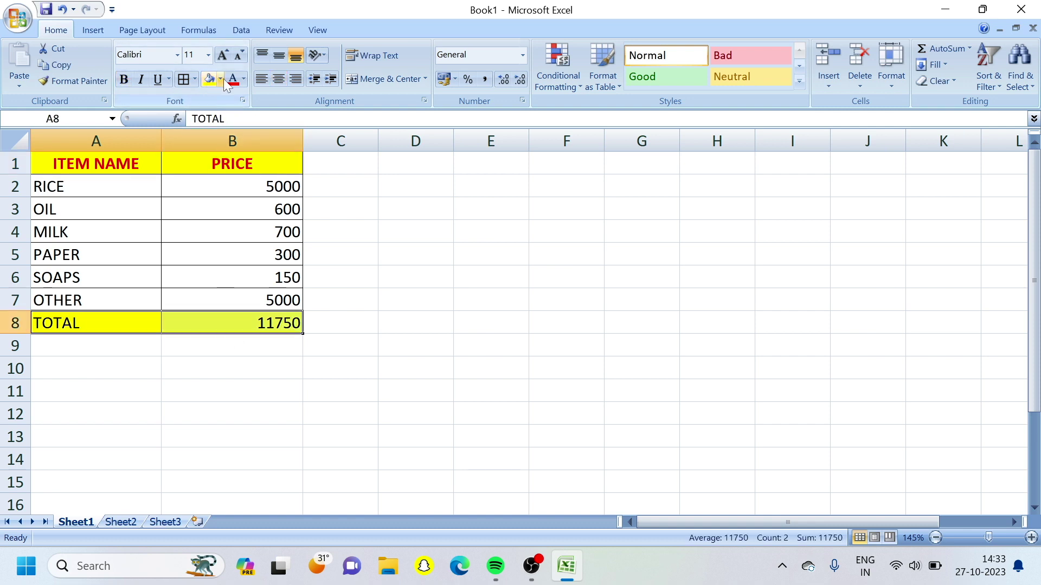
left_click(233, 81)
left_click(124, 80)
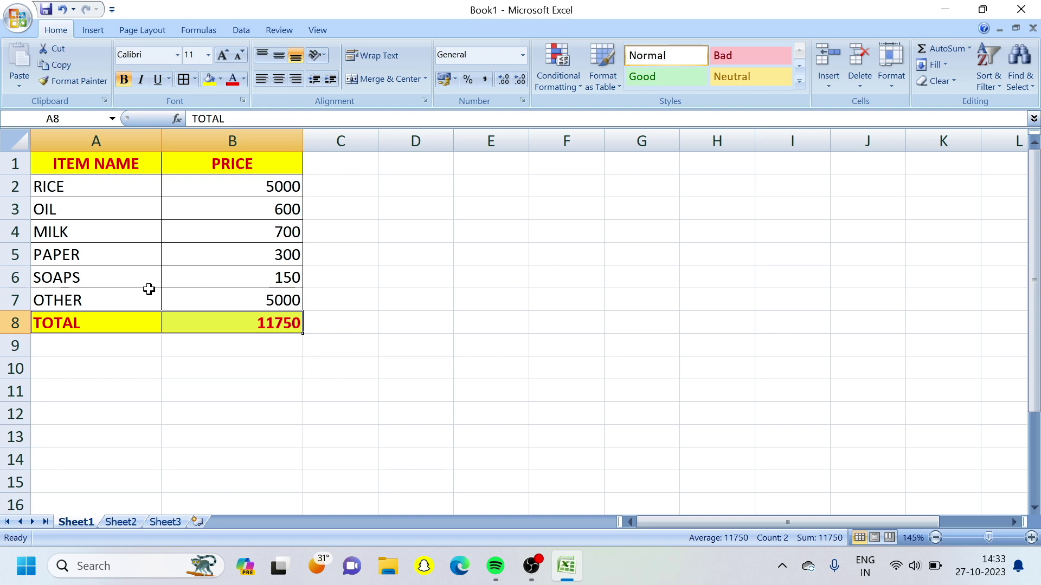
left_click(223, 187)
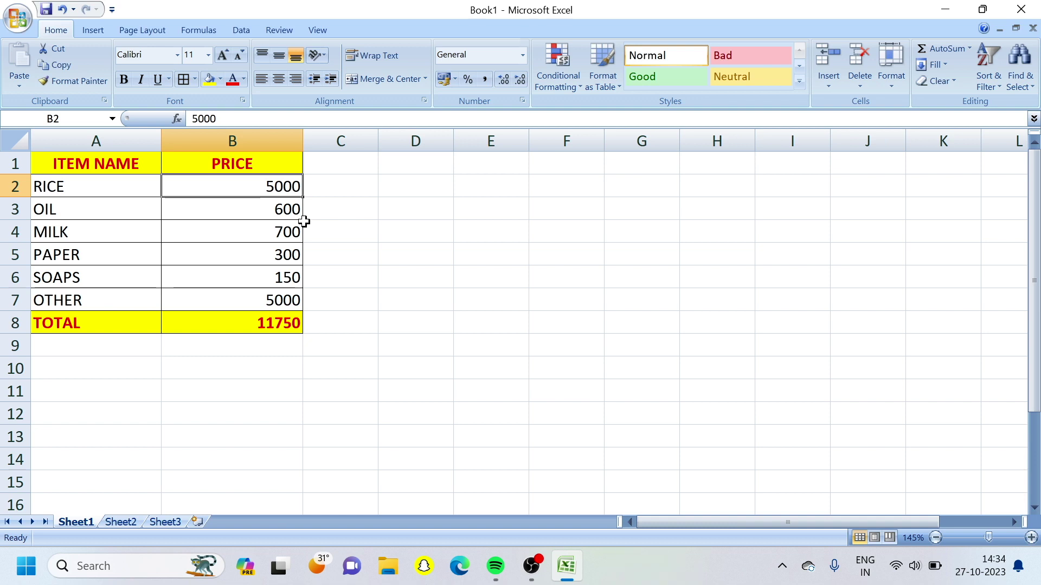
left_click(108, 184)
left_click_drag(170, 219, 231, 294)
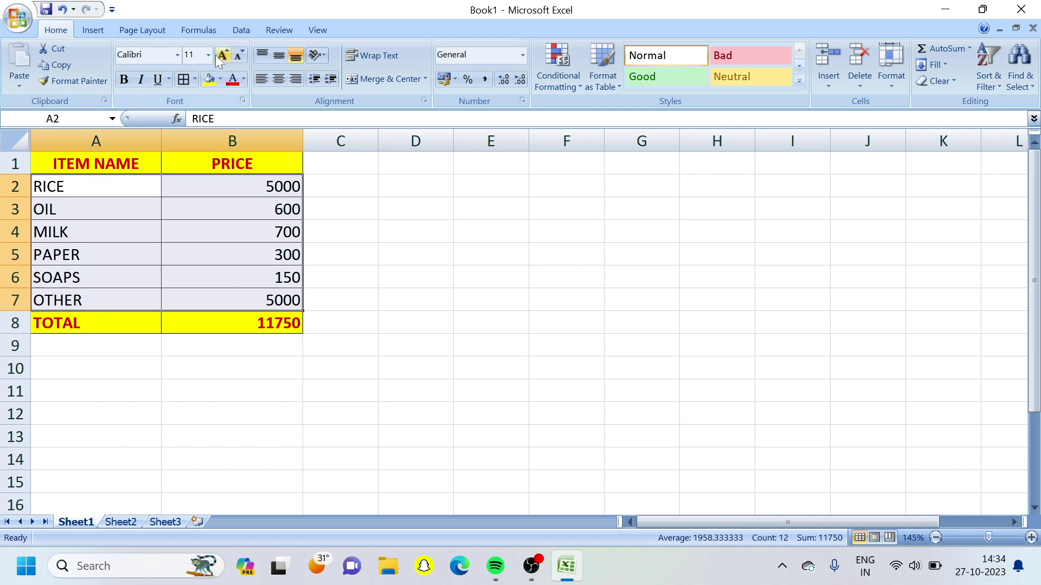
left_click(208, 29)
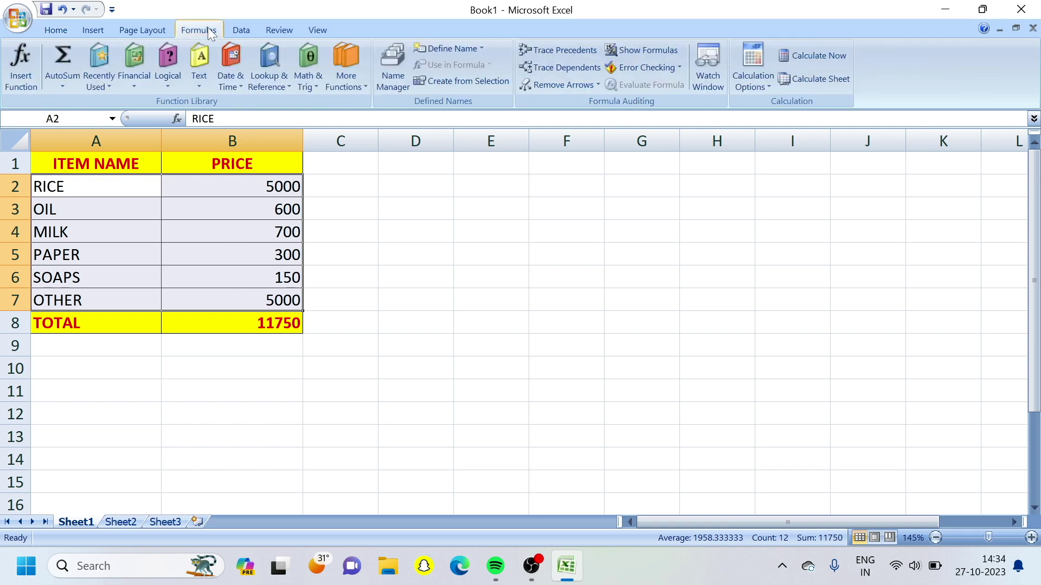
left_click(458, 79)
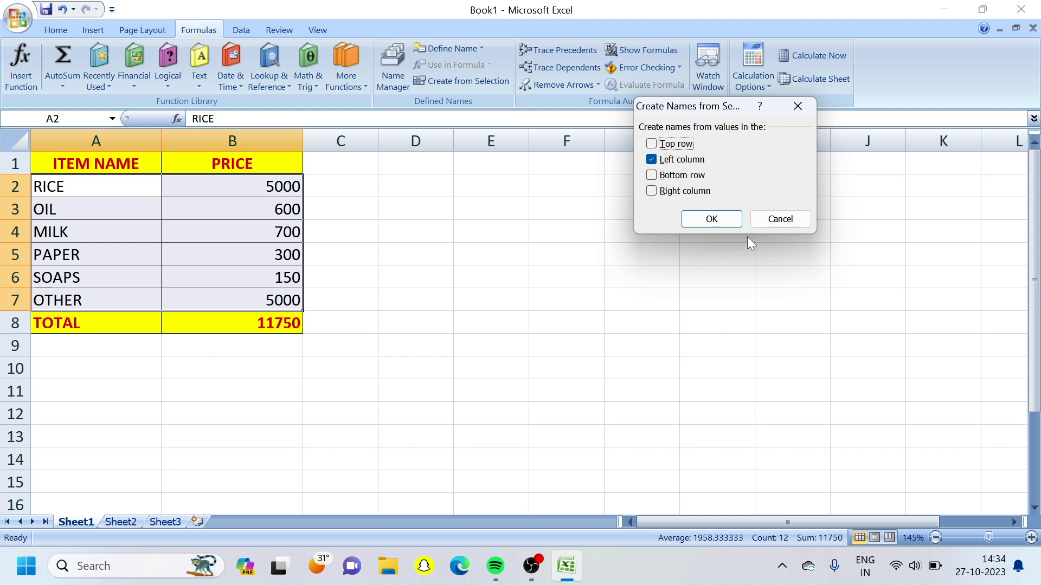
left_click(765, 222)
Create cell names for A2:B8 from the labels in the left column, and select the RICE price cell.
left_click_drag(93, 186, 222, 327)
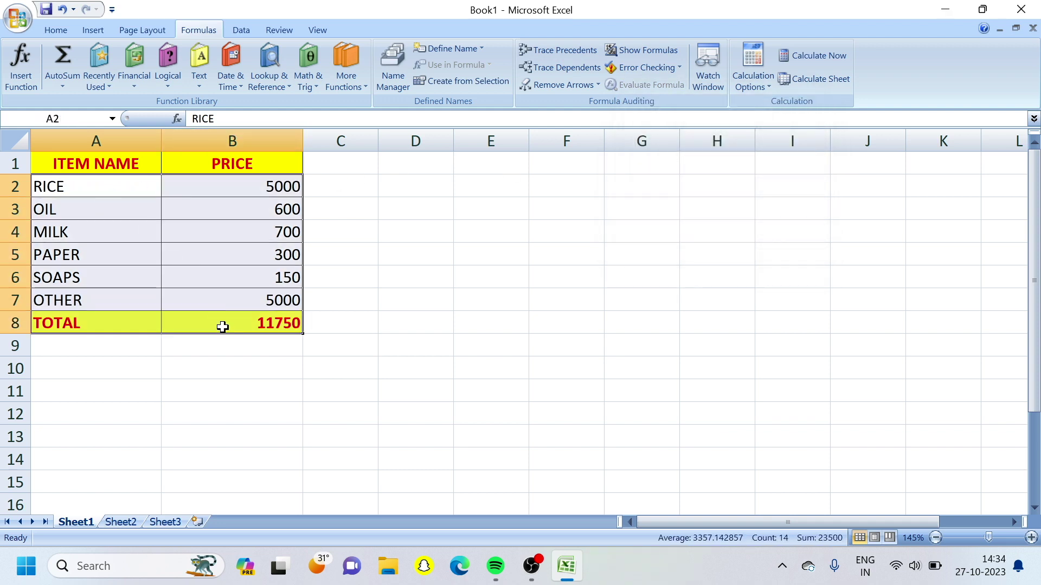
left_click(467, 80)
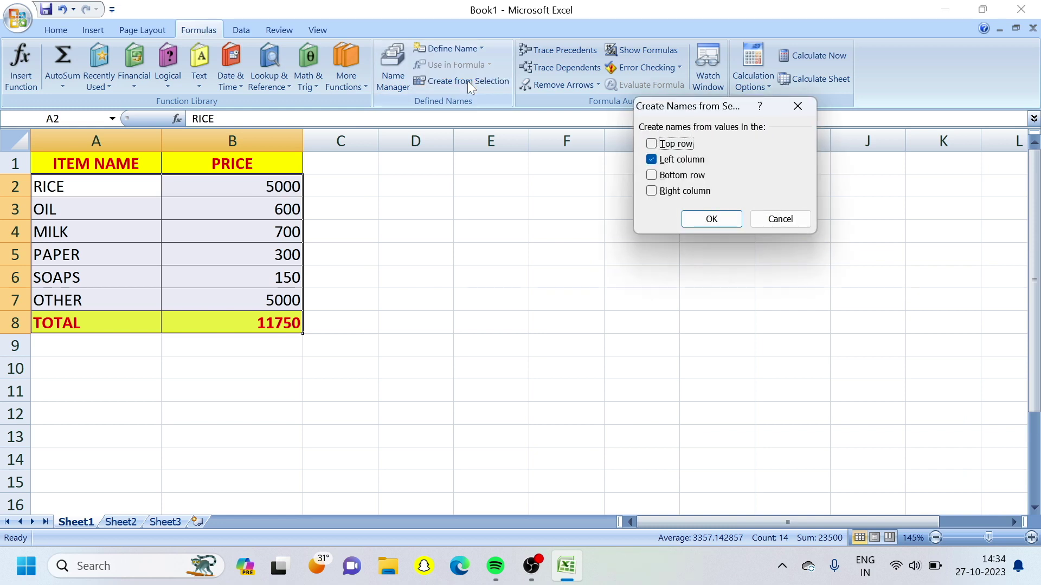
left_click(709, 219)
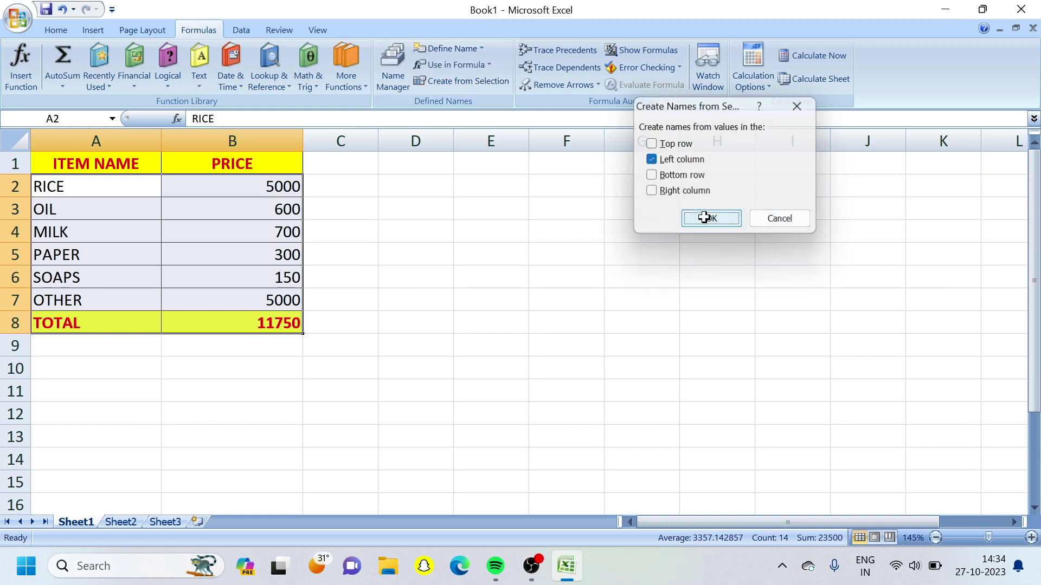
left_click(254, 188)
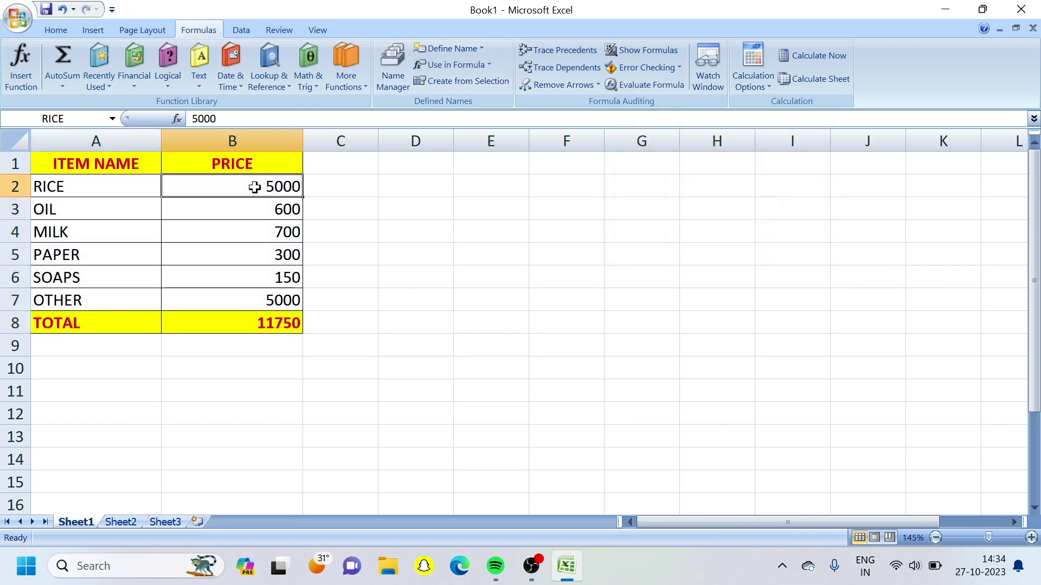
Add a What-If scenario named JAN in Scenario Manager with the prices B2:B7 as the changing cells.
left_click(245, 30)
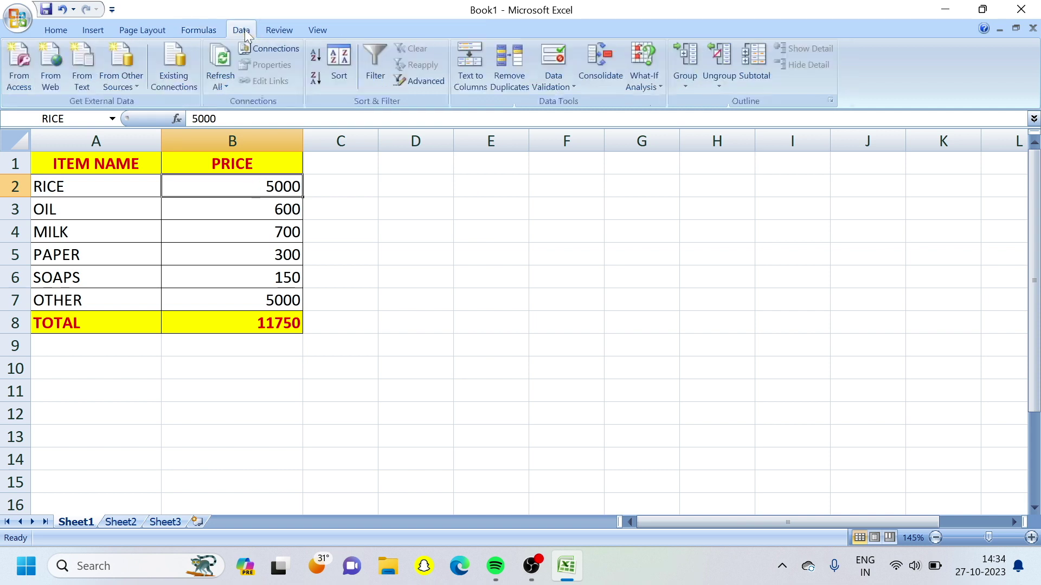
left_click(642, 69)
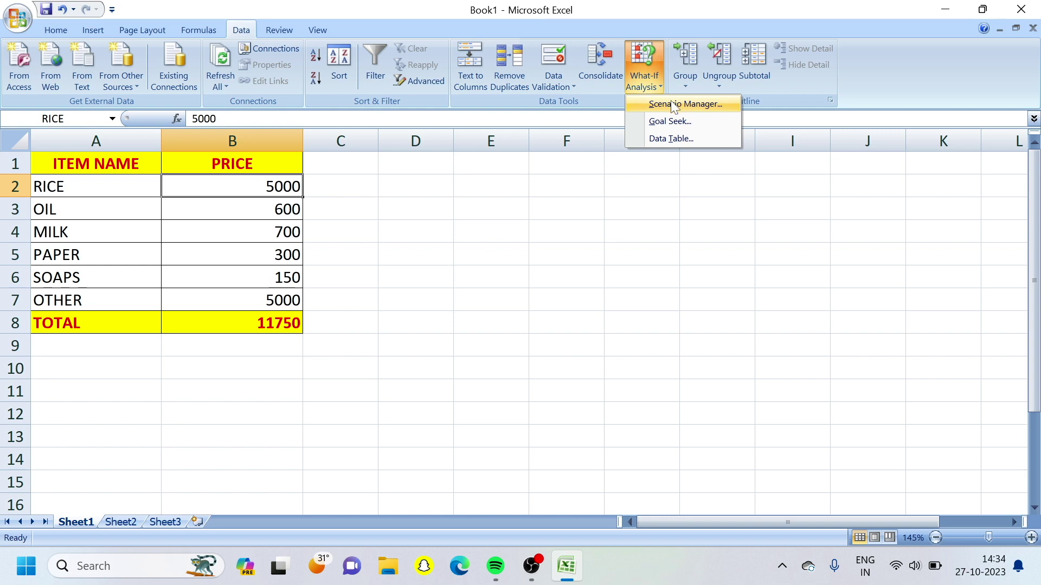
left_click(492, 218)
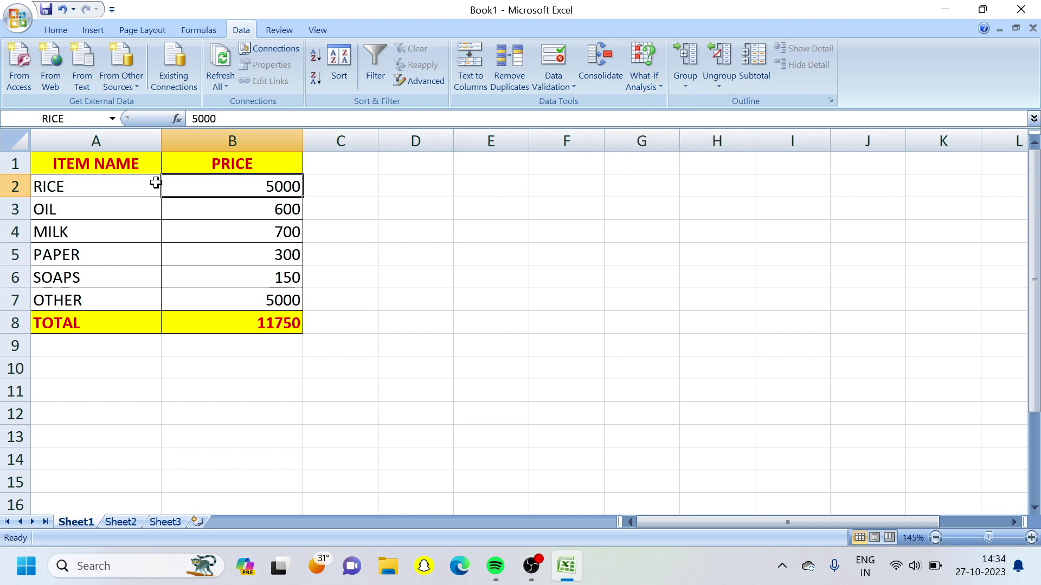
left_click_drag(200, 189, 207, 296)
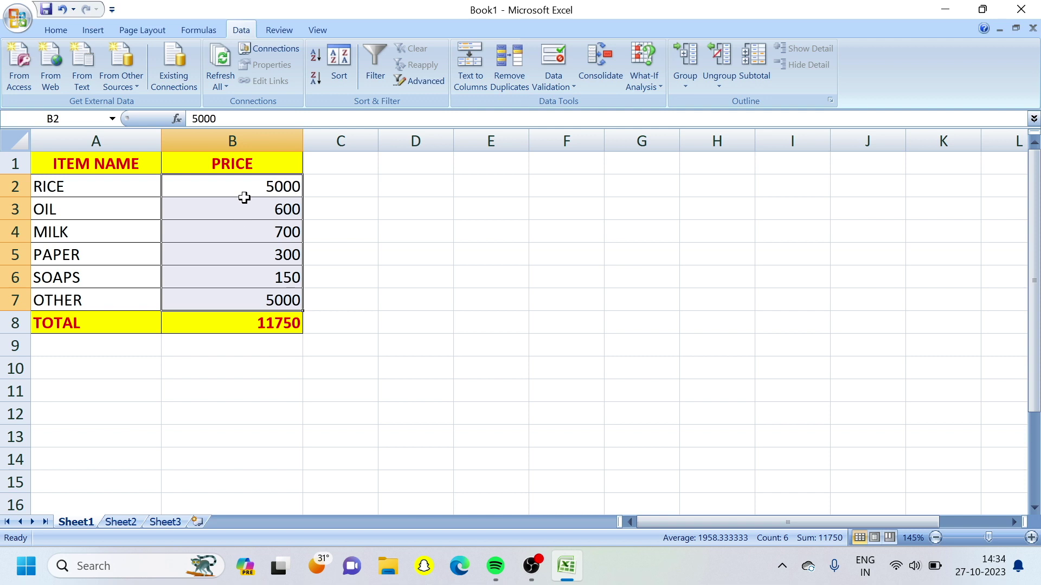
left_click(646, 73)
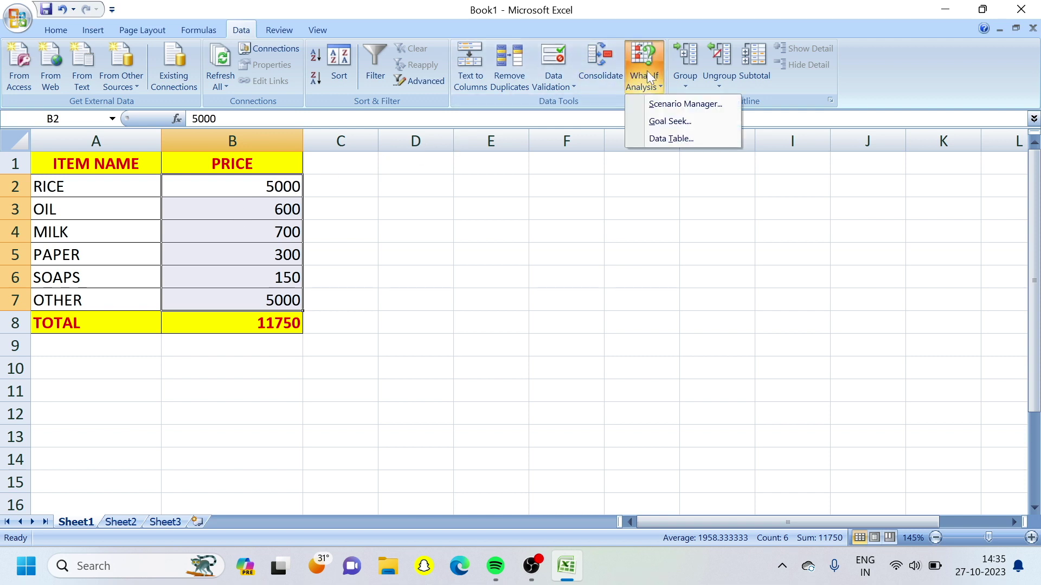
left_click(660, 103)
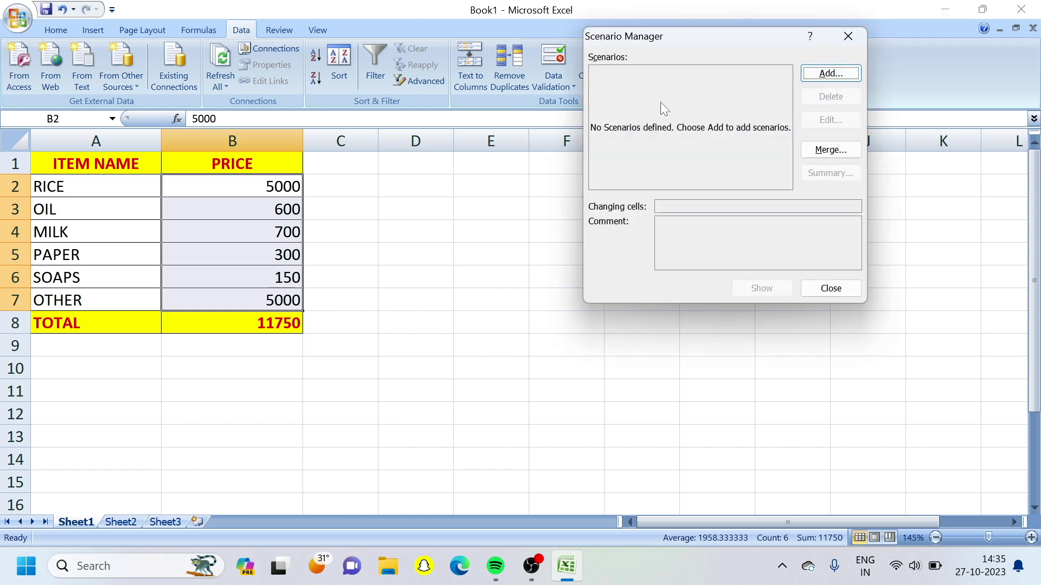
left_click_drag(698, 33, 499, 91)
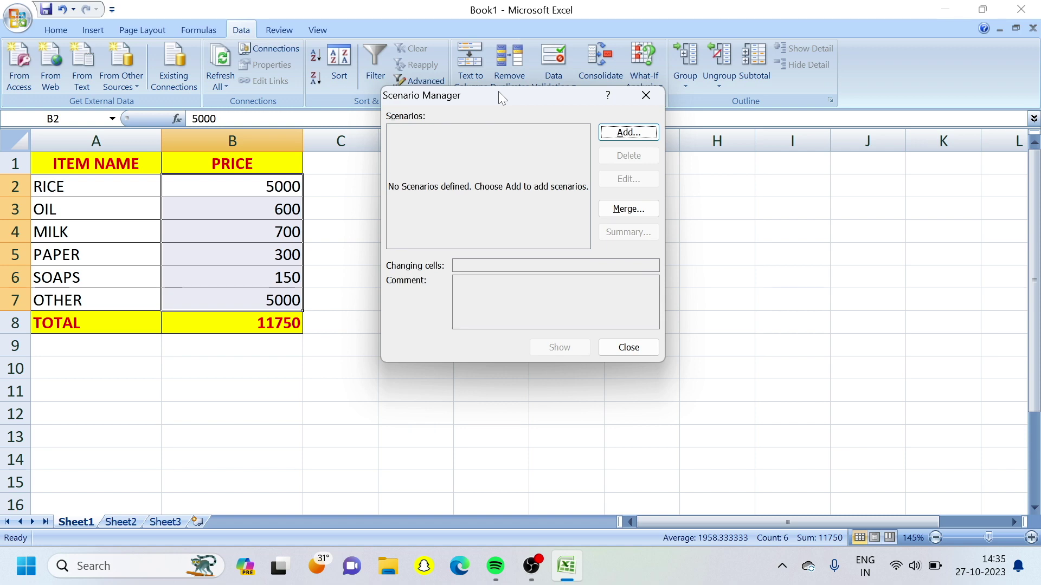
left_click(618, 134)
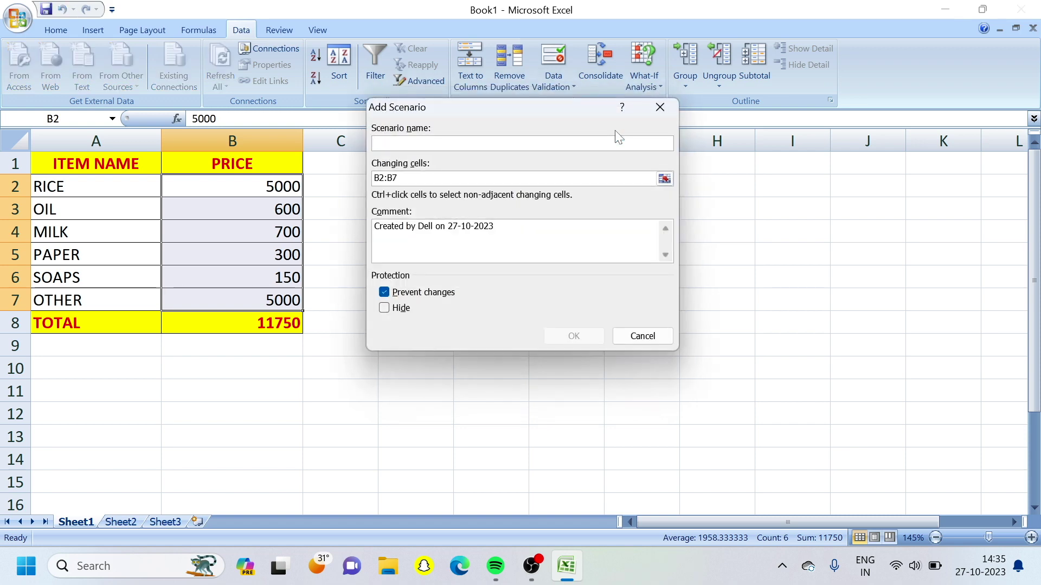
type("JAN")
left_click(581, 336)
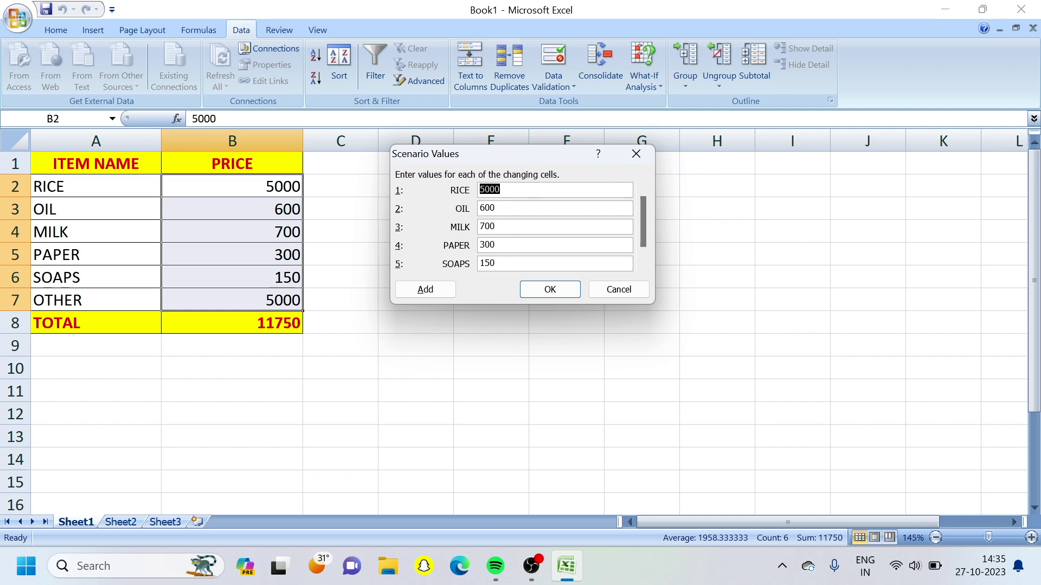
Enter the item price values for the JAN scenario and go on to adding another scenario.
type("6000")
key("BackSpace")
key("BackSpace")
key("BackSpace")
type("5000")
key("BackSpace")
key("BackSpace")
key("BackSpace")
key("BackSpace")
type("8000")
key("BackSpace")
key("BackSpace")
key("BackSpace")
key("BackSpace")
type("250")
left_click(432, 295)
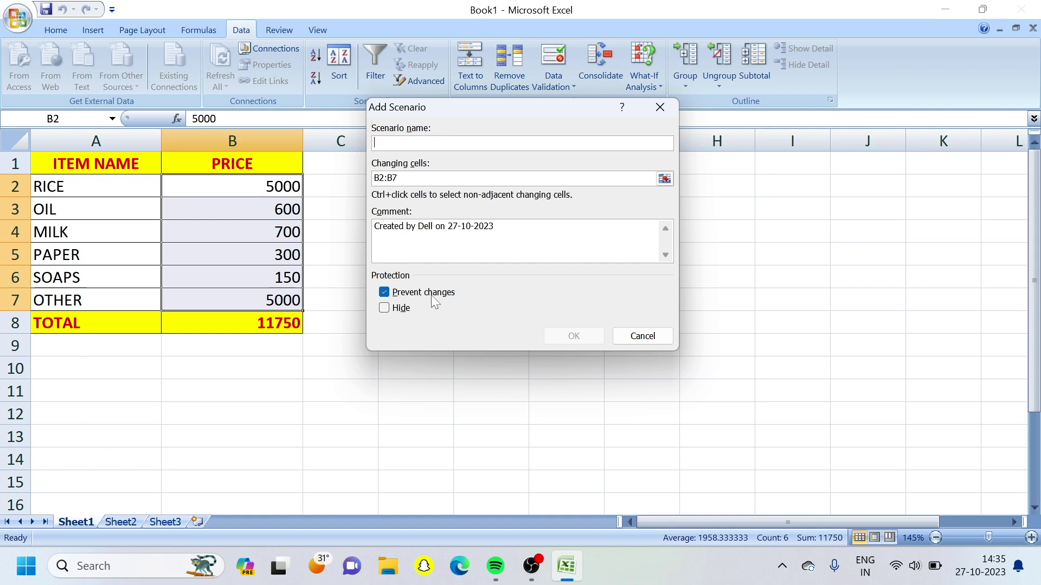
Add a FEB scenario with RICE 750, OIL 750, MILK 500 and SOAPS 200, and go on to adding another scenario.
type("FEB")
left_click(566, 337)
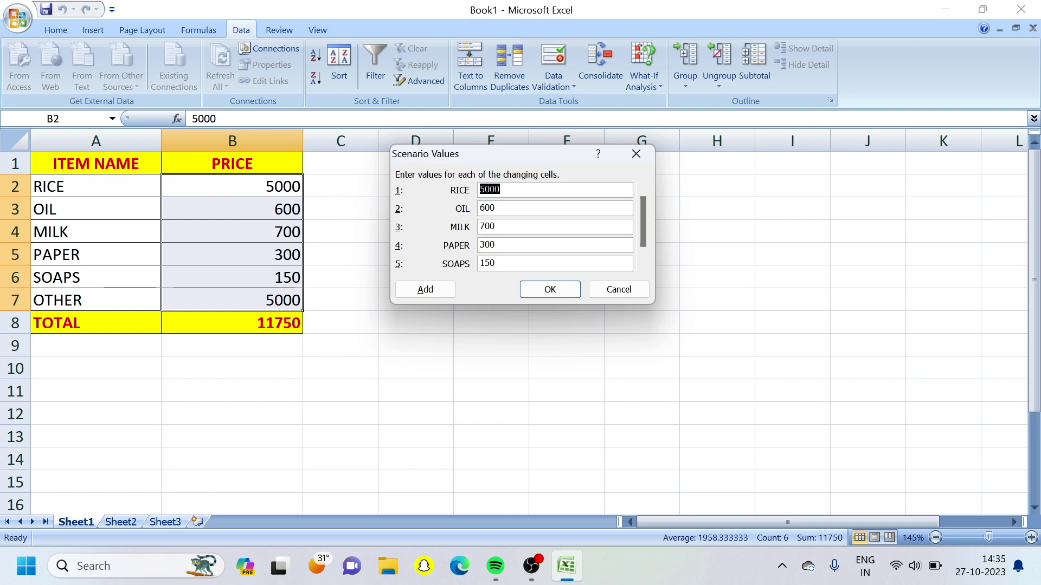
type("750")
key("Tab")
type("750")
key("Tab")
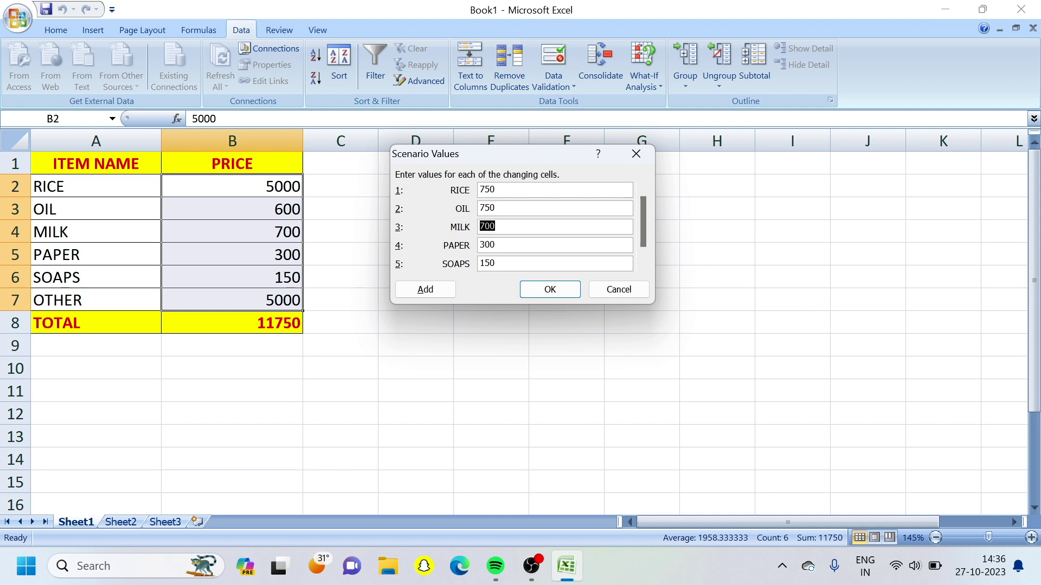
type("500")
key("Tab")
key("Tab")
type("200")
left_click(432, 292)
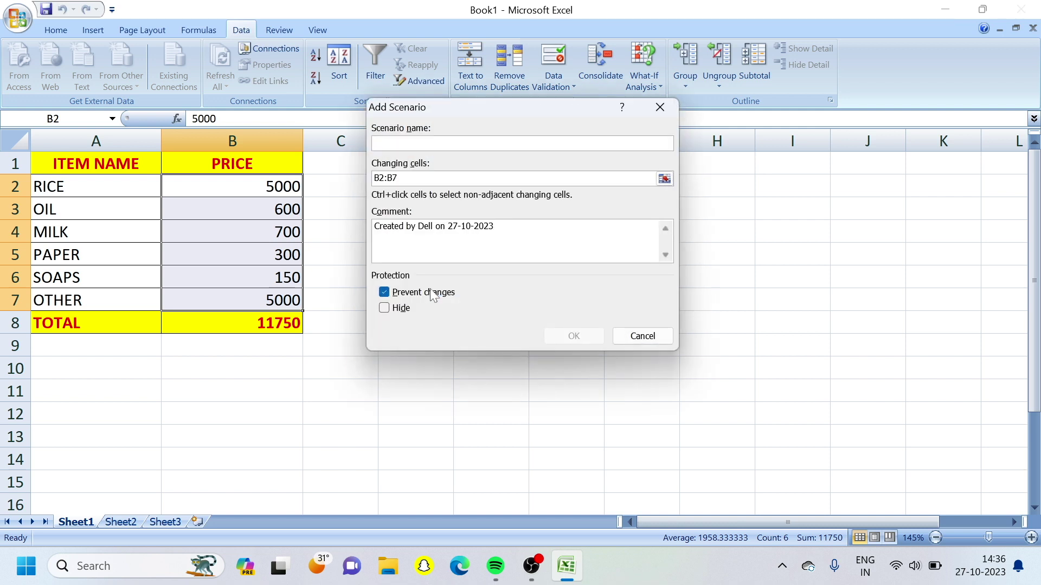
Add a MARCH scenario with RICE 4000, OIL 450, MILK 300 and SOAPS 100, and return to the scenario list.
type("MARCH")
left_click(572, 334)
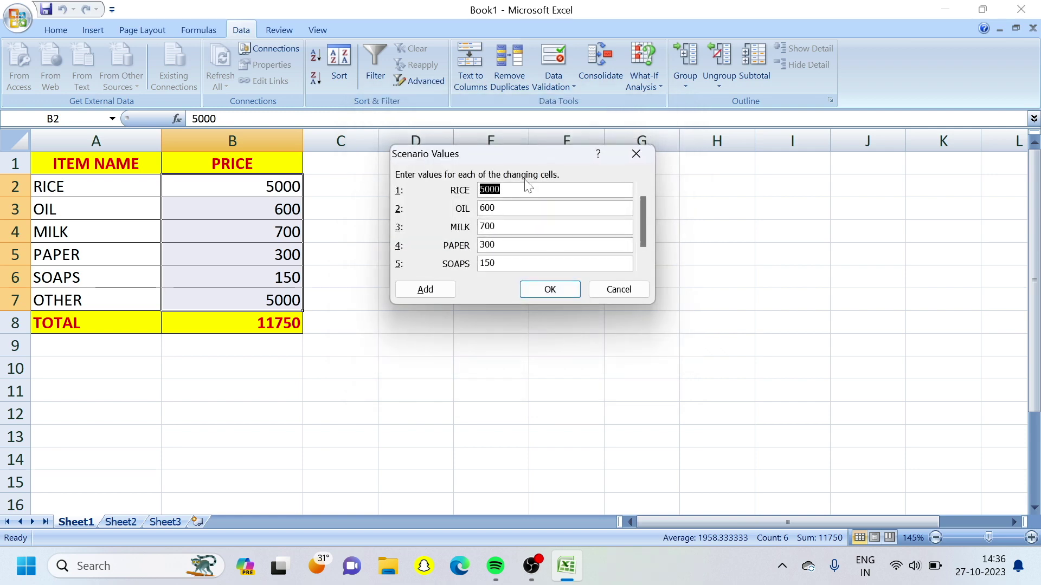
type("400")
key("Tab")
left_click(495, 189)
type("0")
key("Tab")
type("450")
key("Tab")
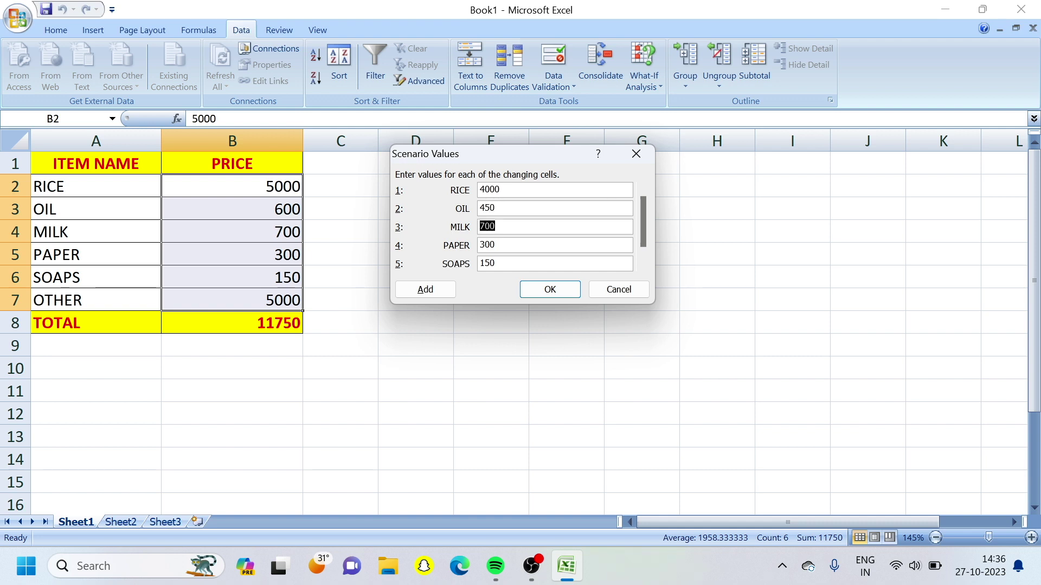
type("300")
key("Tab")
key("Tab")
type("100")
left_click(546, 296)
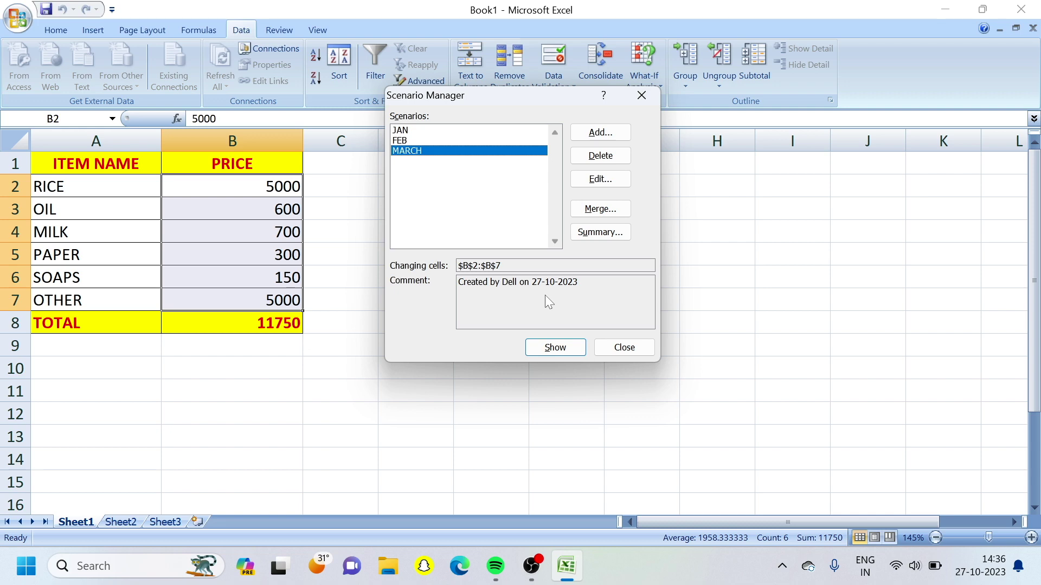
Create a scenario summary report with B8 as the result cell and compare it with the price list on Sheet1.
left_click(600, 232)
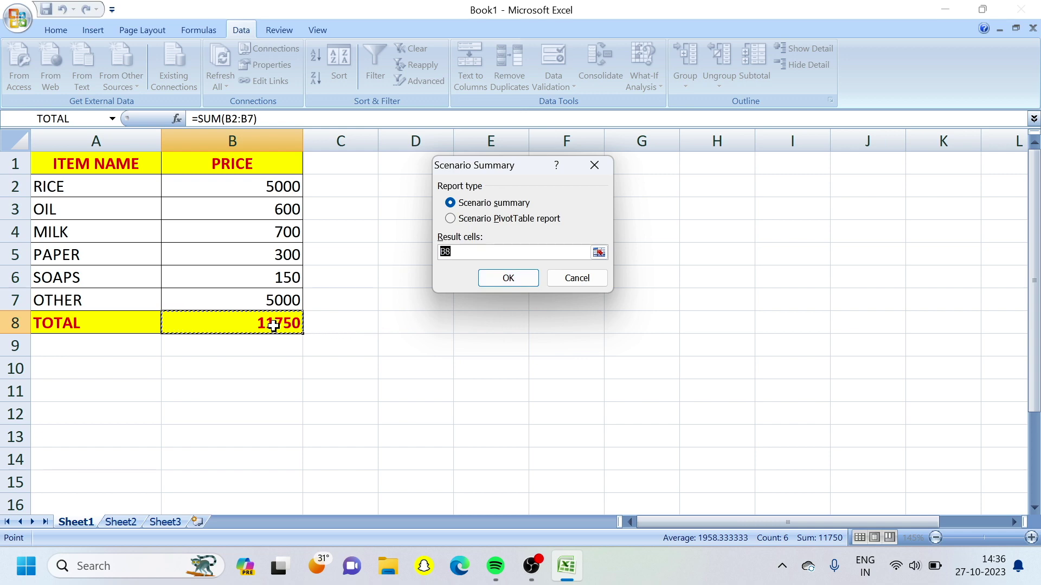
left_click(509, 278)
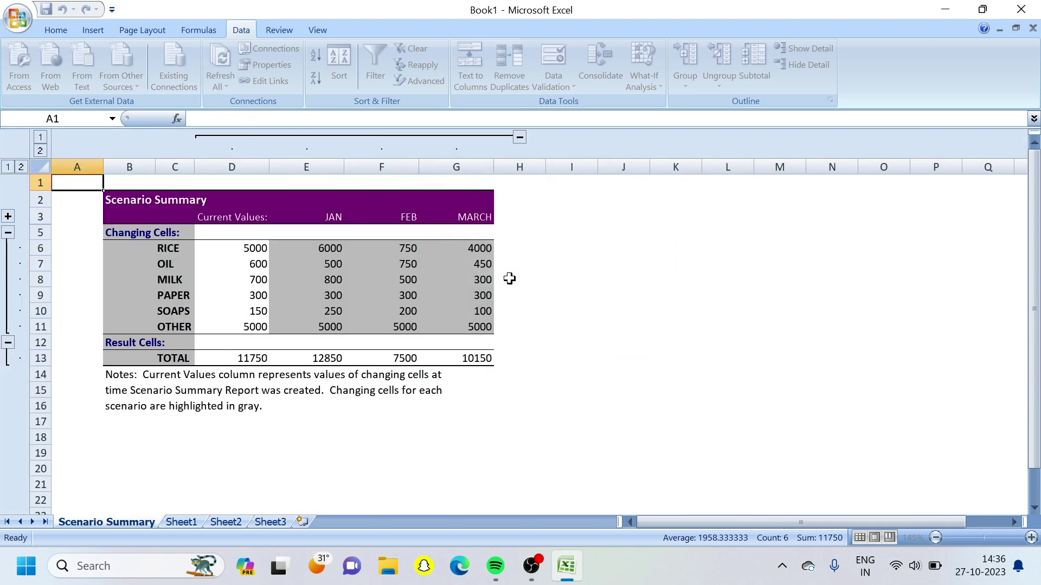
left_click(173, 522)
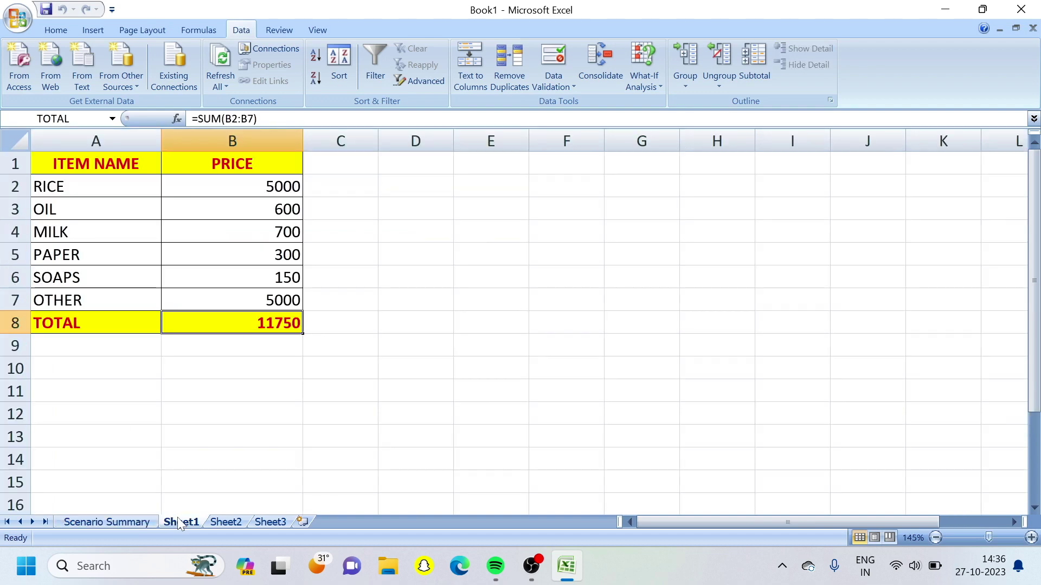
left_click(107, 523)
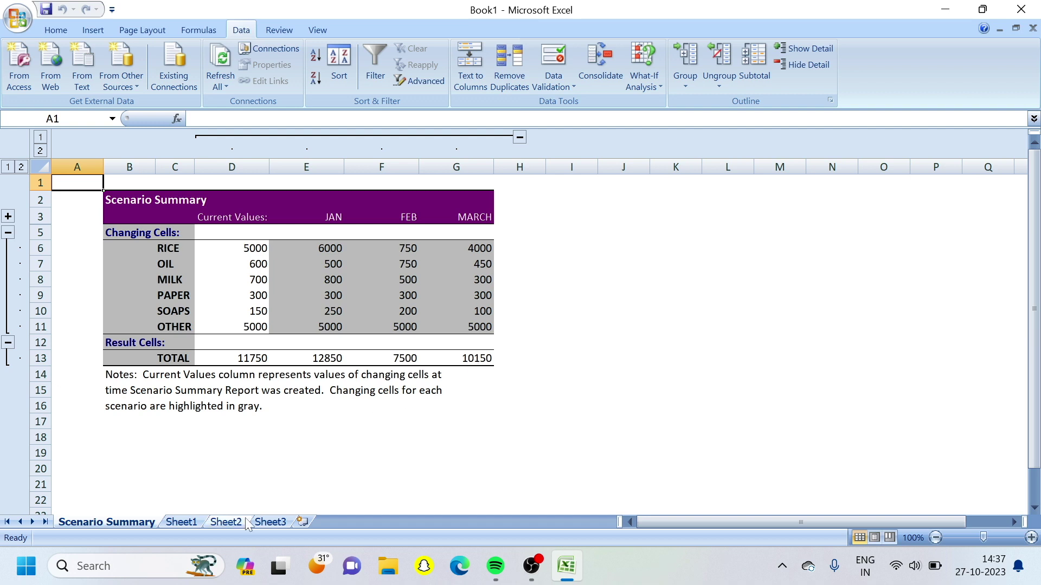
left_click(184, 521)
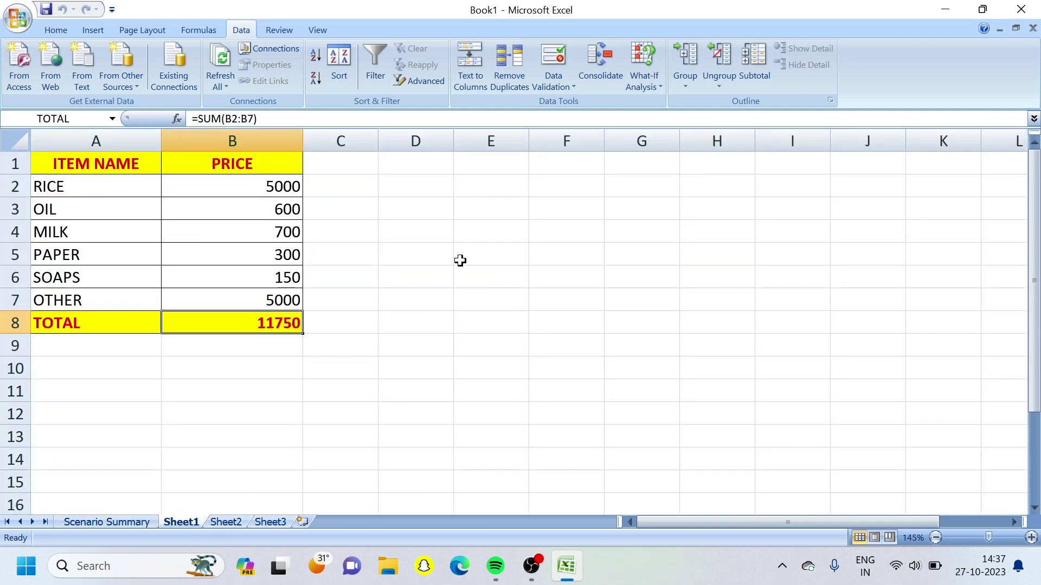
left_click(637, 63)
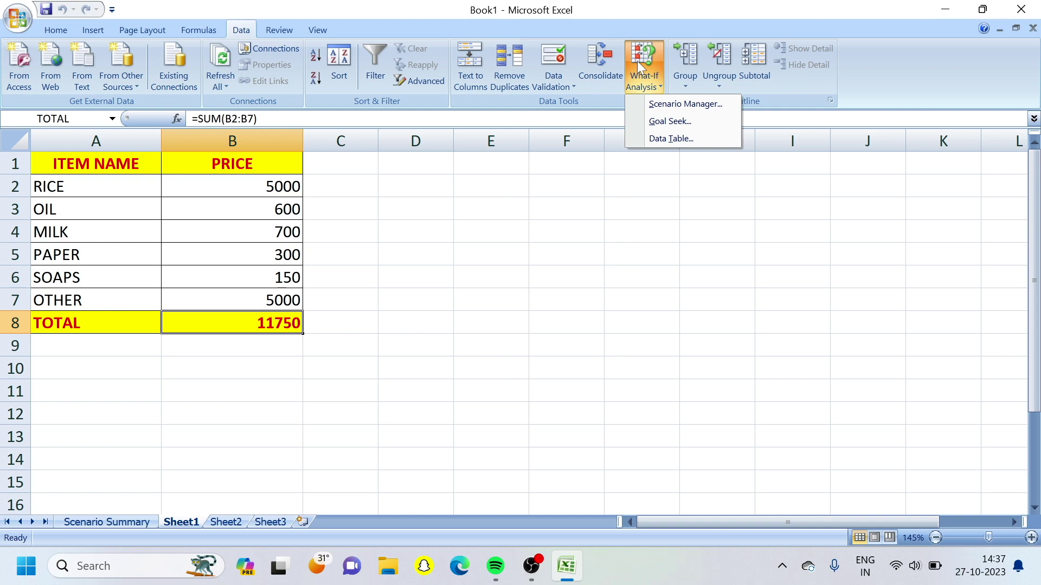
Enter the headers ITEM NAME, PRICE, QUANTITY and BILL in cells A1:D1 of Sheet2.
left_click(226, 522)
left_click(226, 521)
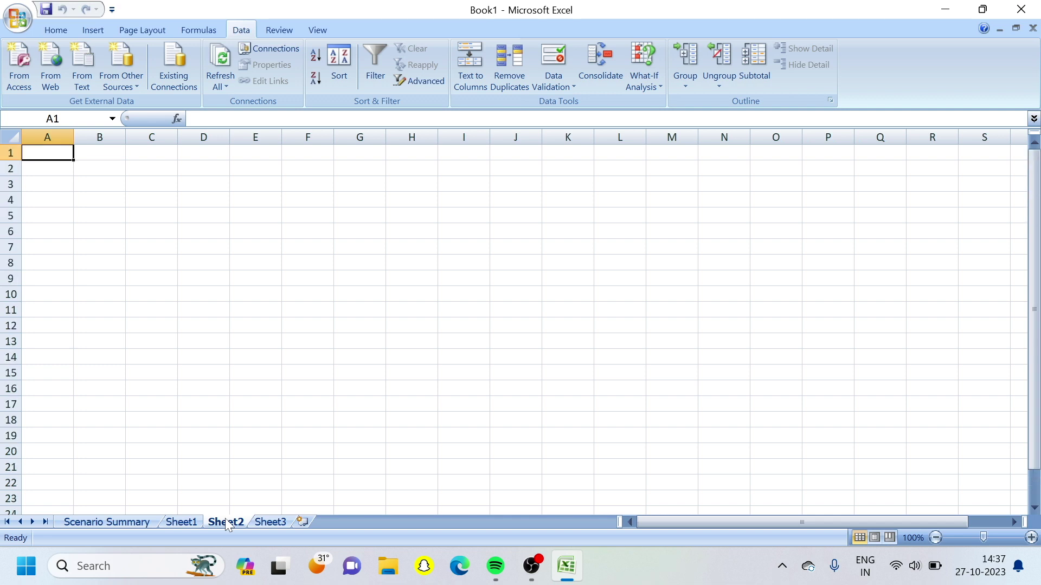
left_click(263, 298)
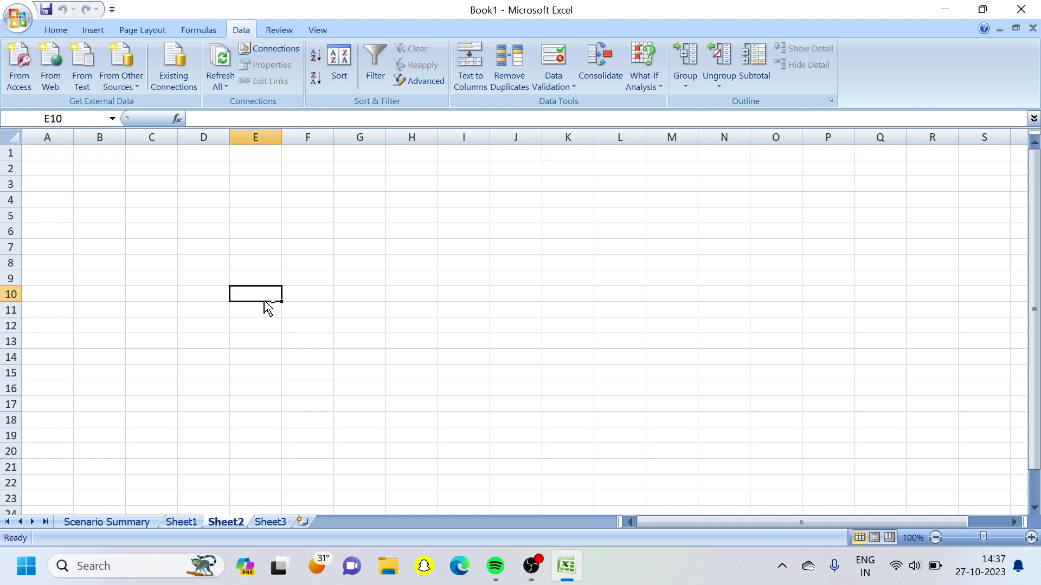
scroll(264, 300, "up", 5)
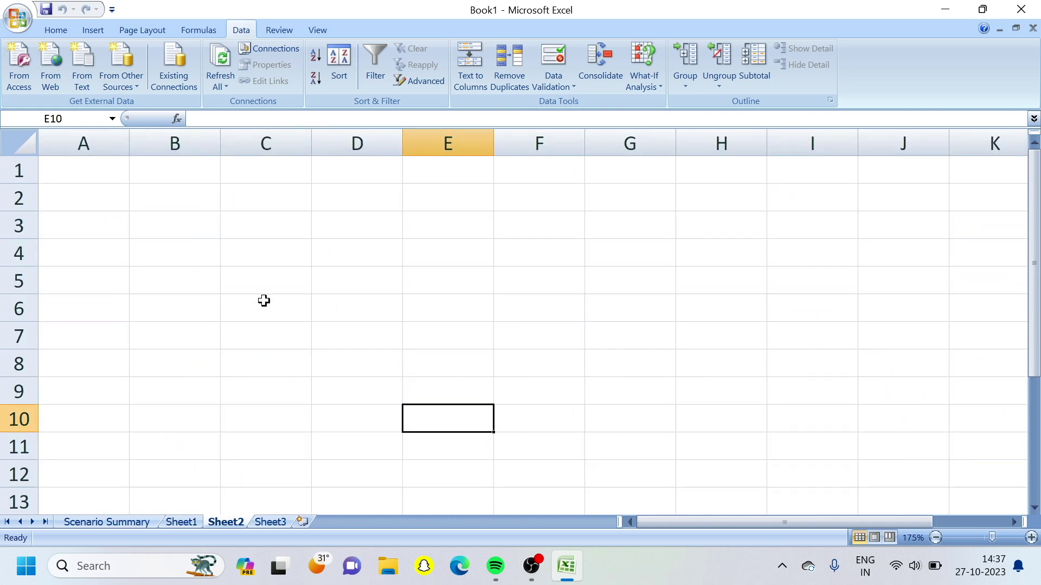
left_click(114, 182)
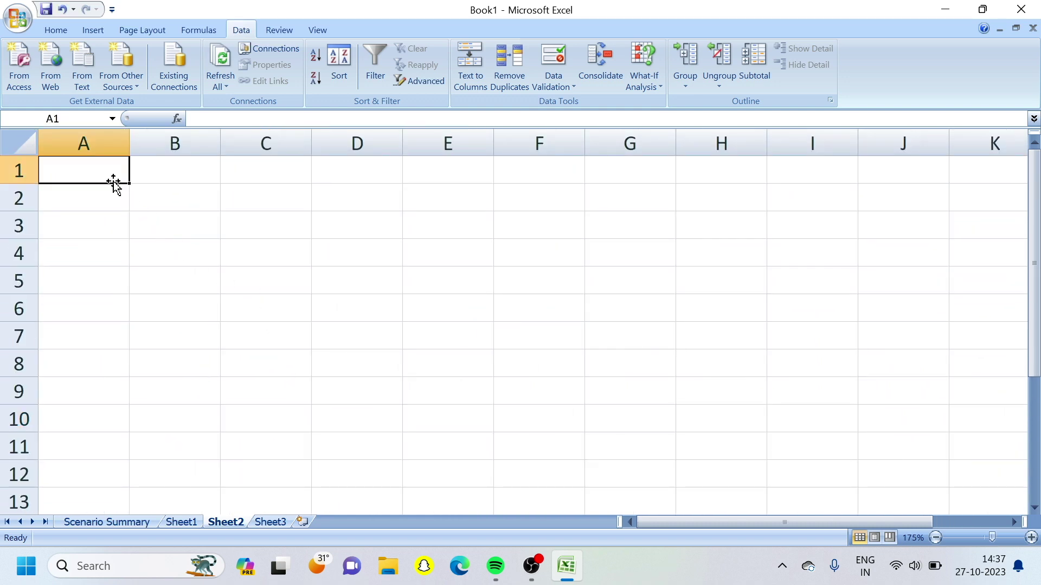
type("T")
key("BackSpace")
type("ITEM NAME")
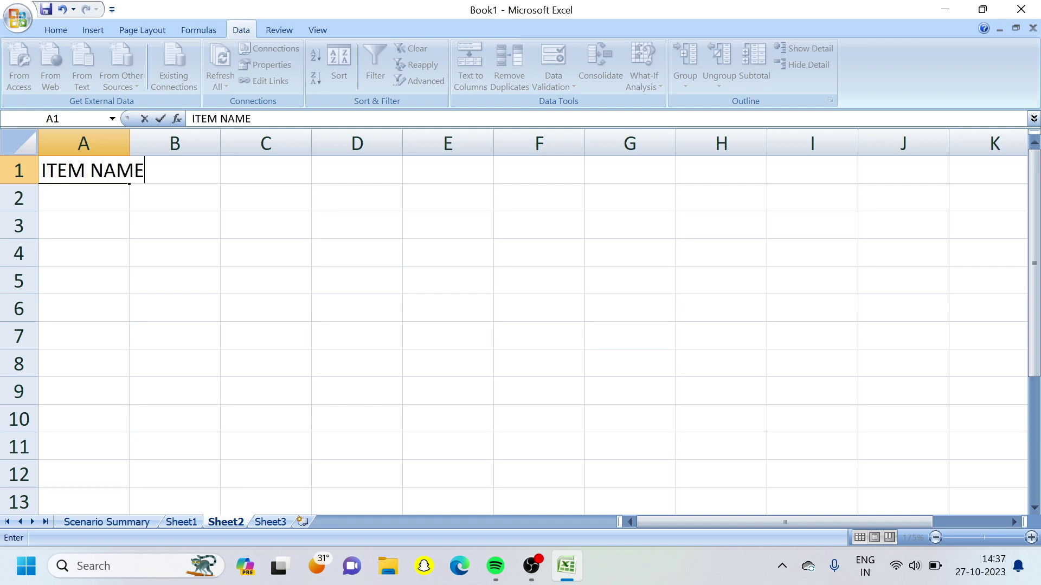
key("Tab")
type("PC")
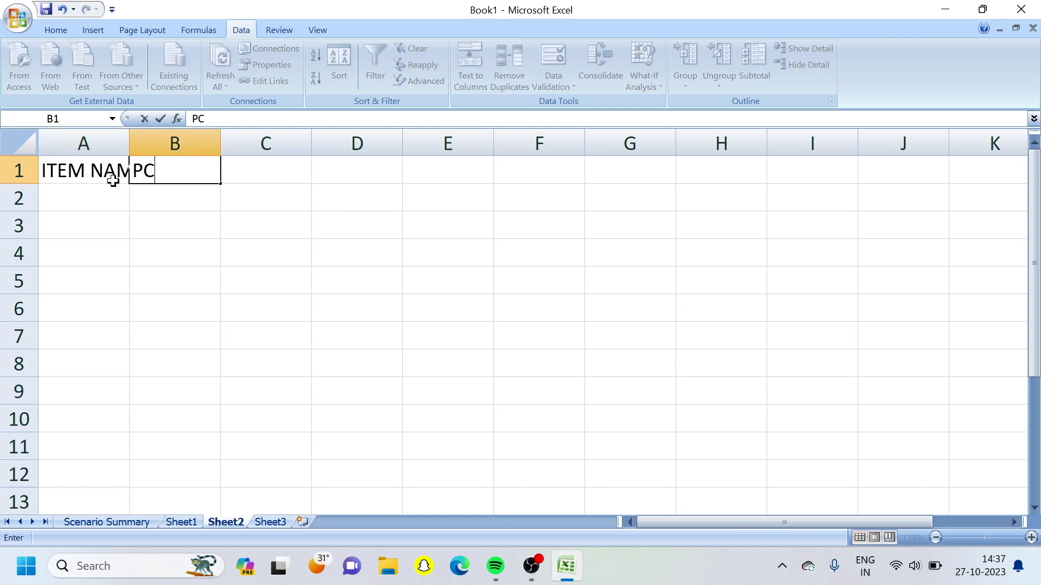
key("BackSpace")
type("RICE")
key("Tab")
type("QUANTITY")
key("Tab")
type("BILL")
key("Return")
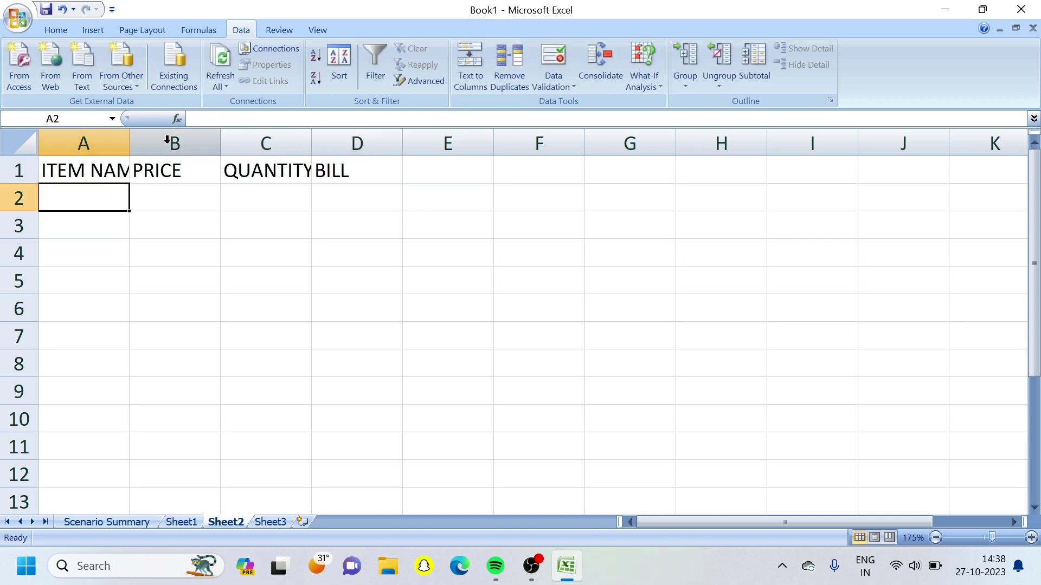
Widen columns A, B and C so that the headers fit with some room to spare.
left_click_drag(130, 135, 161, 140)
left_click_drag(252, 142, 264, 144)
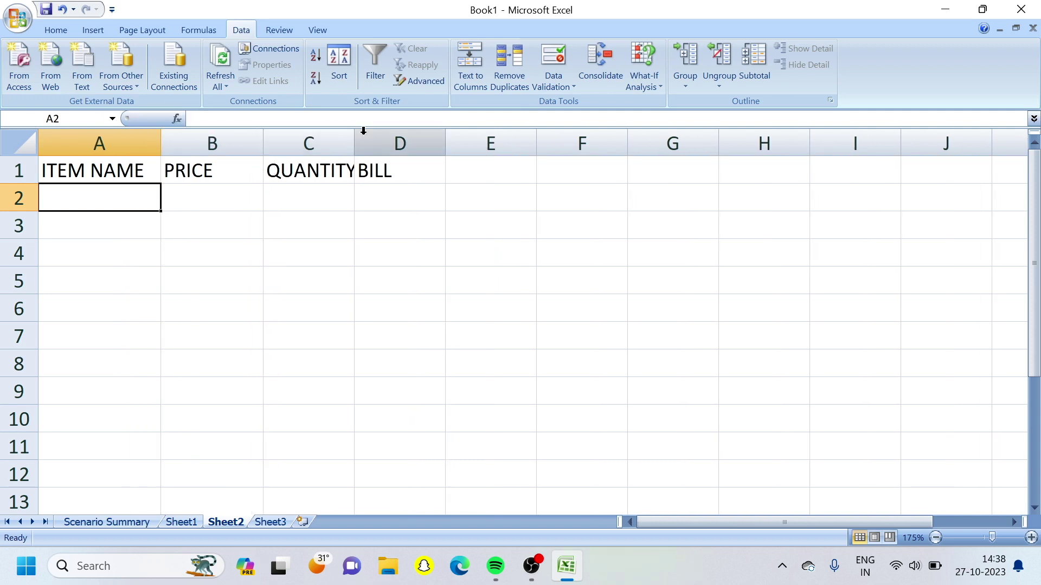
left_click_drag(353, 139, 384, 149)
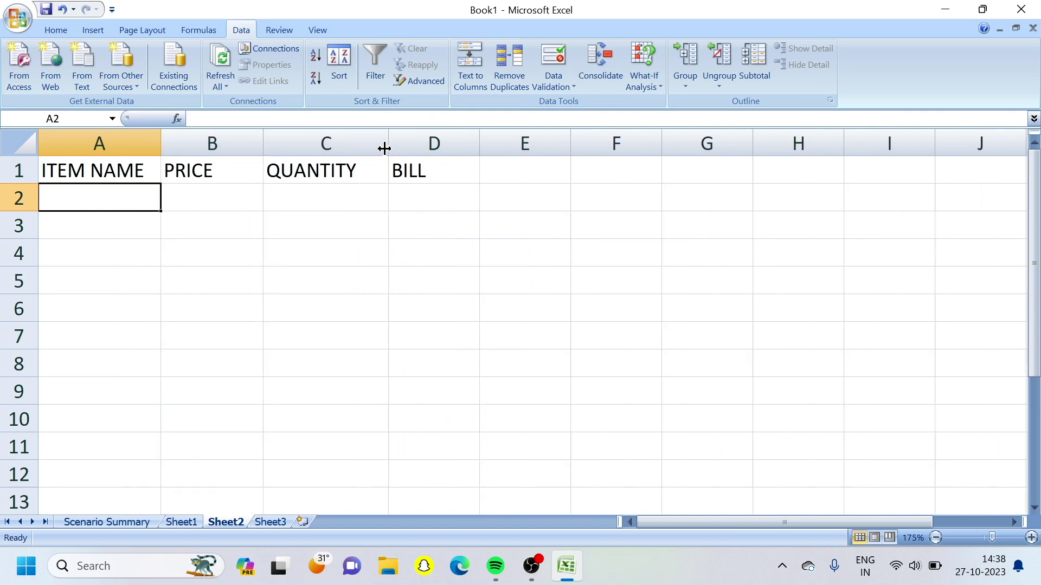
Fill row 2 with the item MOBILE, price 5000, quantity 5 and the bill formula =B2*C2.
type("MOBILE")
key("Tab")
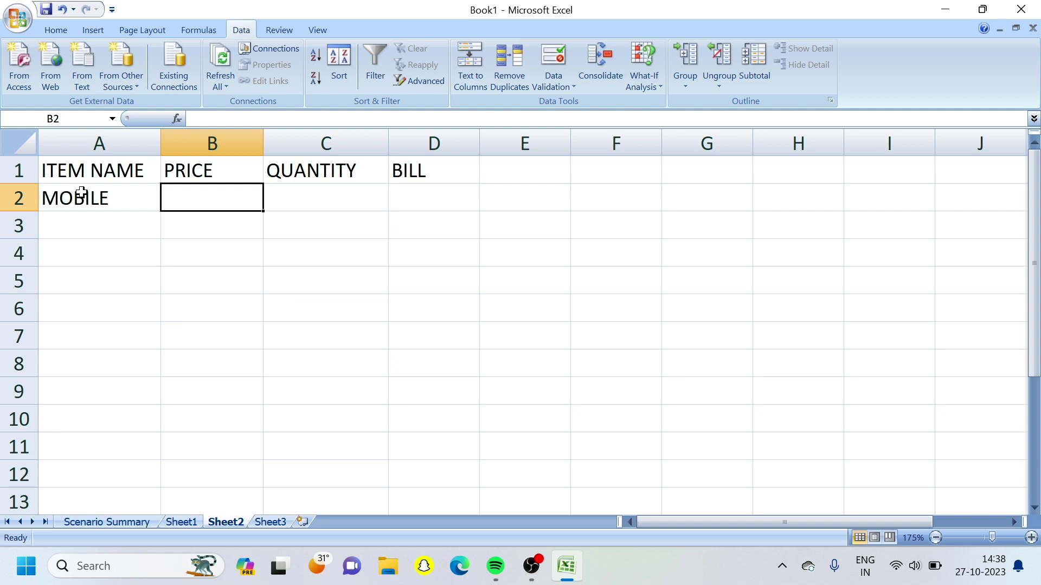
type("5000")
key("Tab")
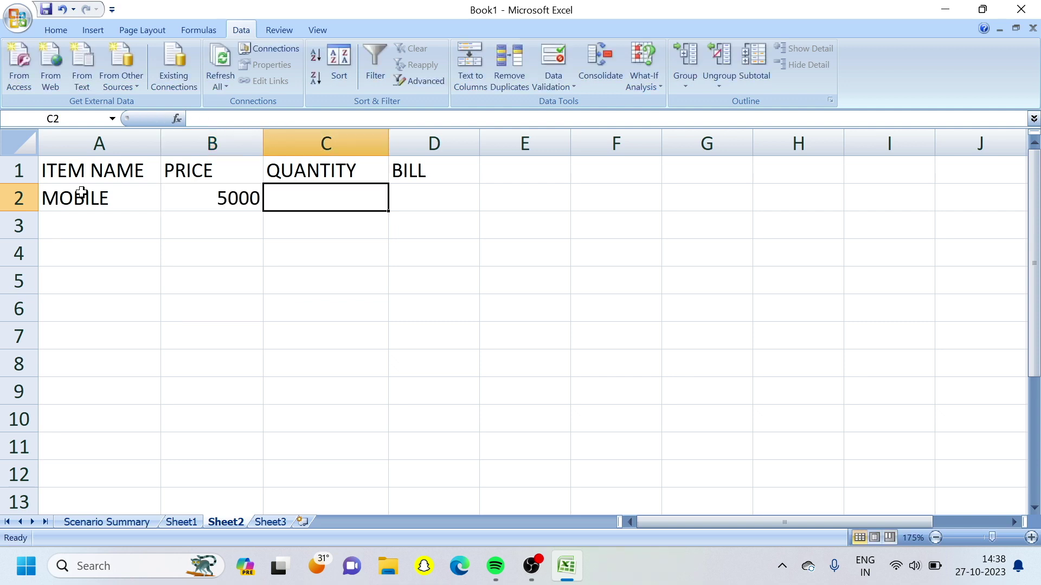
type("5")
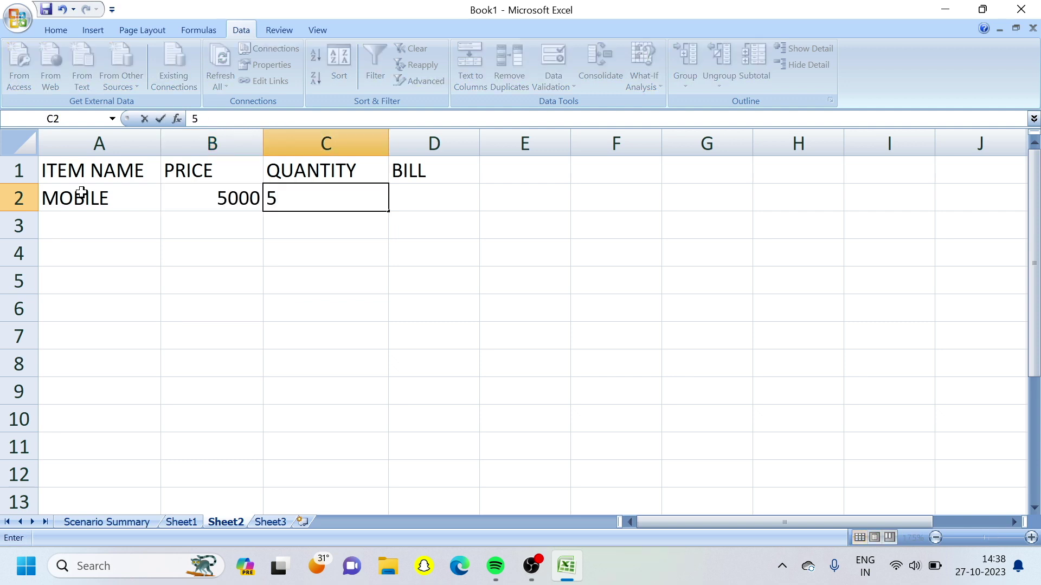
key("Tab")
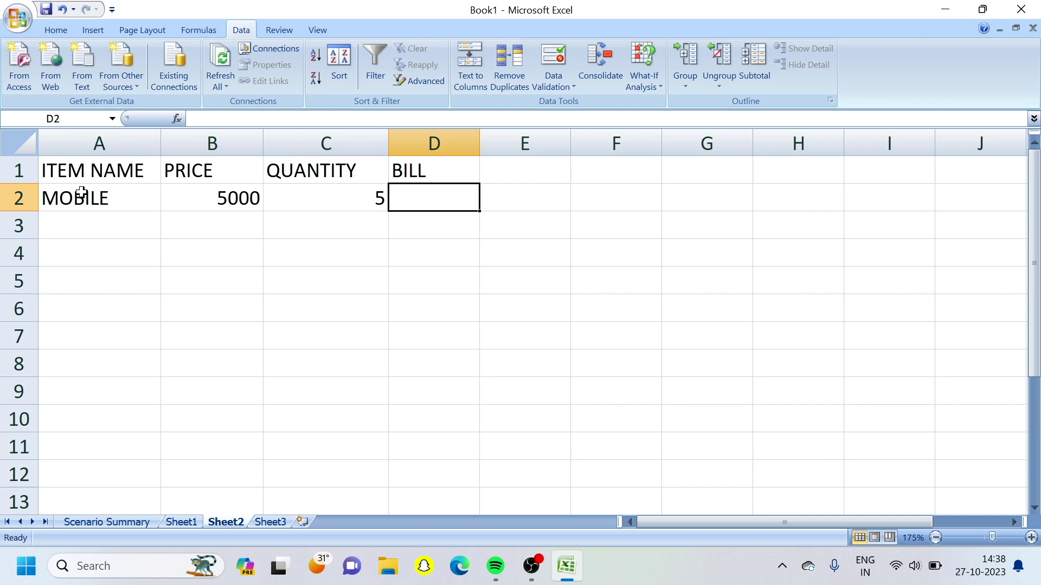
type("=B2")
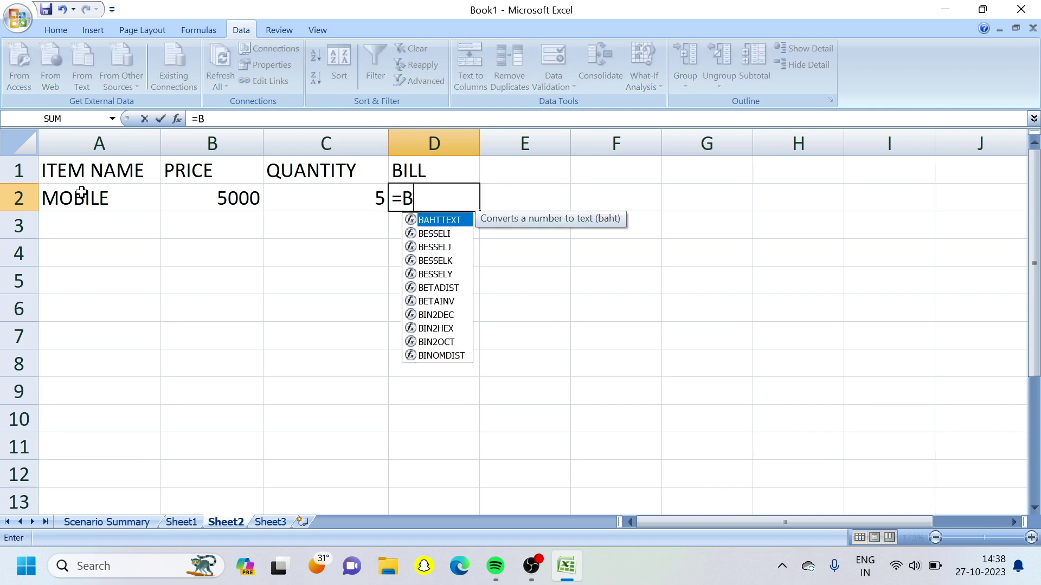
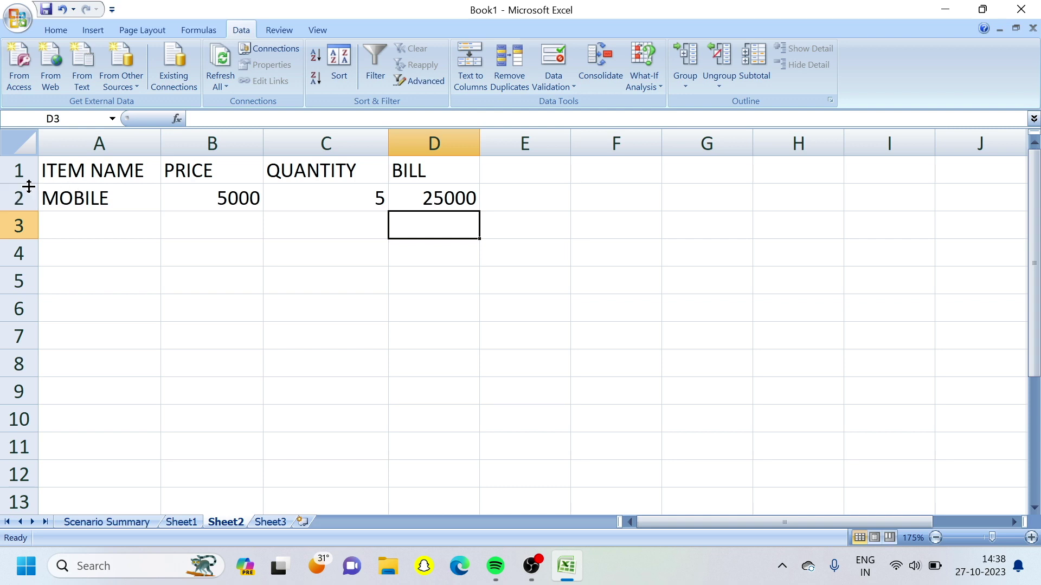
left_click(222, 197)
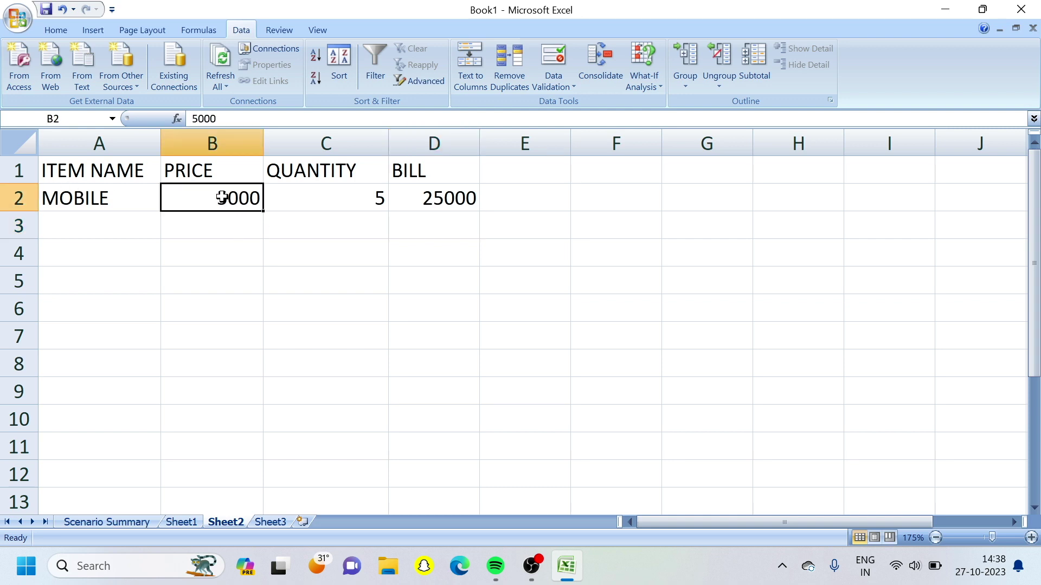
left_click(356, 200)
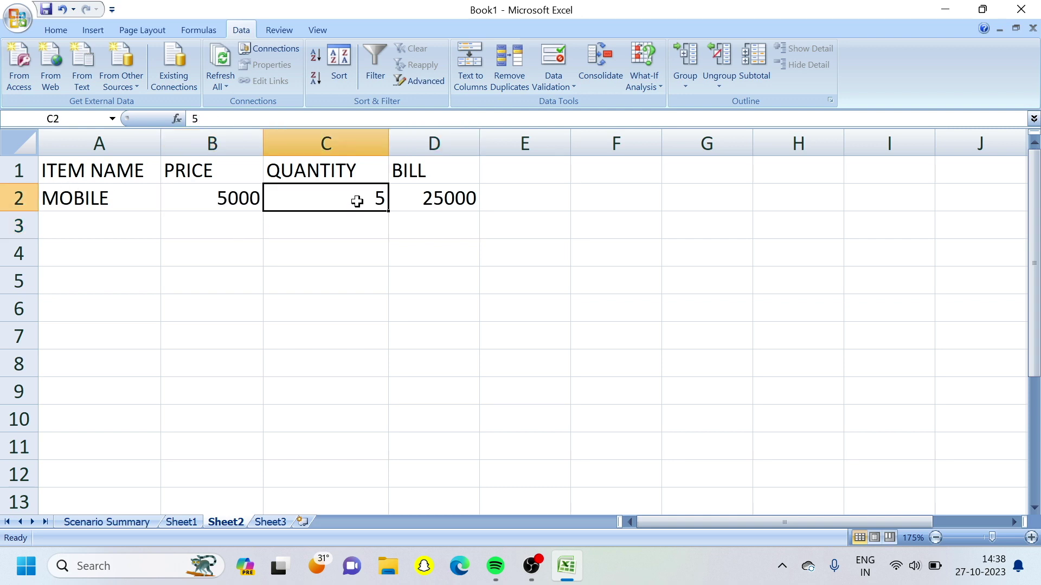
left_click(419, 202)
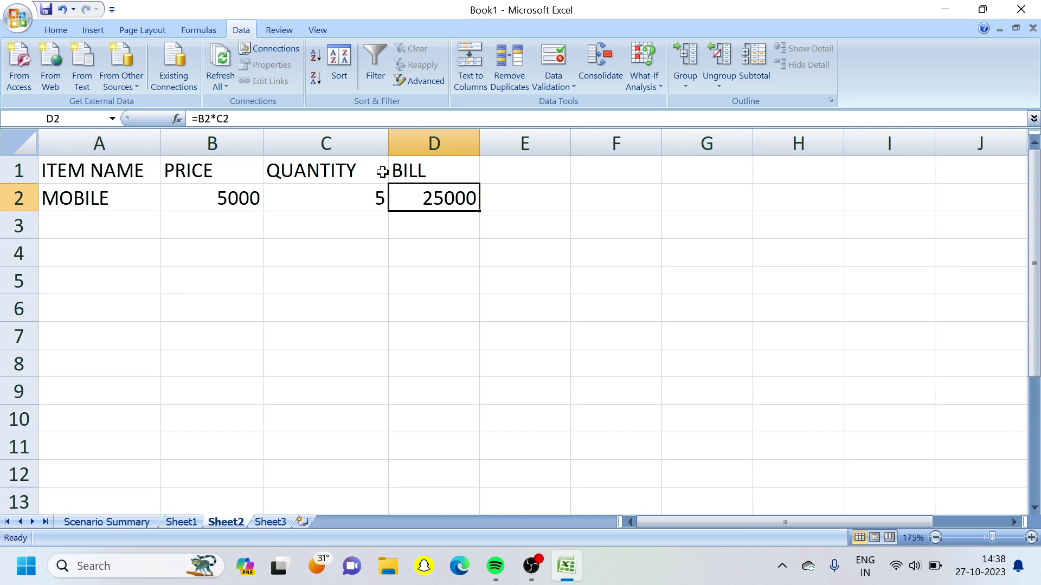
left_click(330, 197)
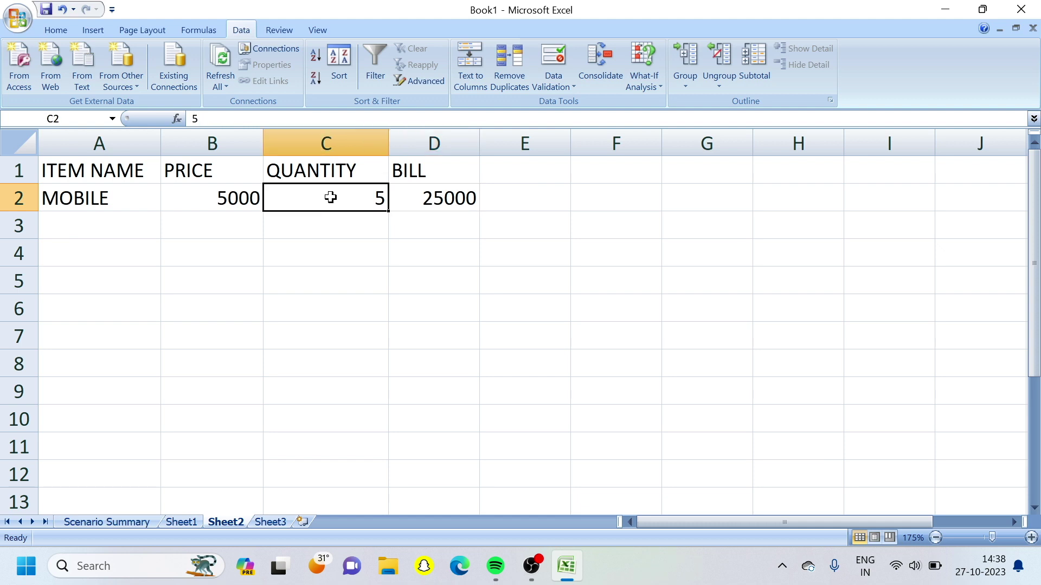
Run Goal Seek on the bill in D2 with a target of 40000 by changing the price in B2, and accept the solution.
left_click(458, 199)
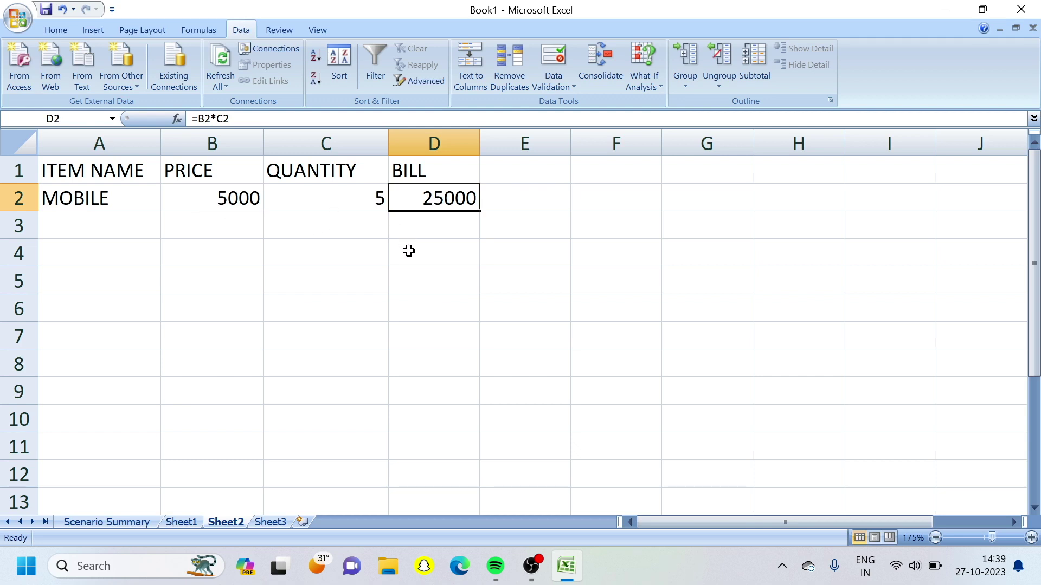
left_click(648, 78)
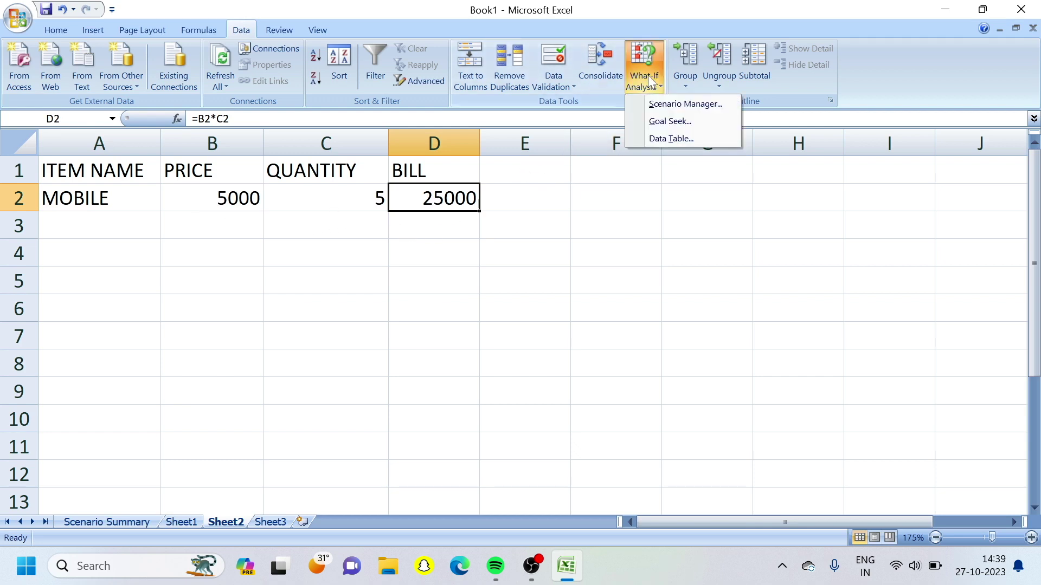
left_click(666, 123)
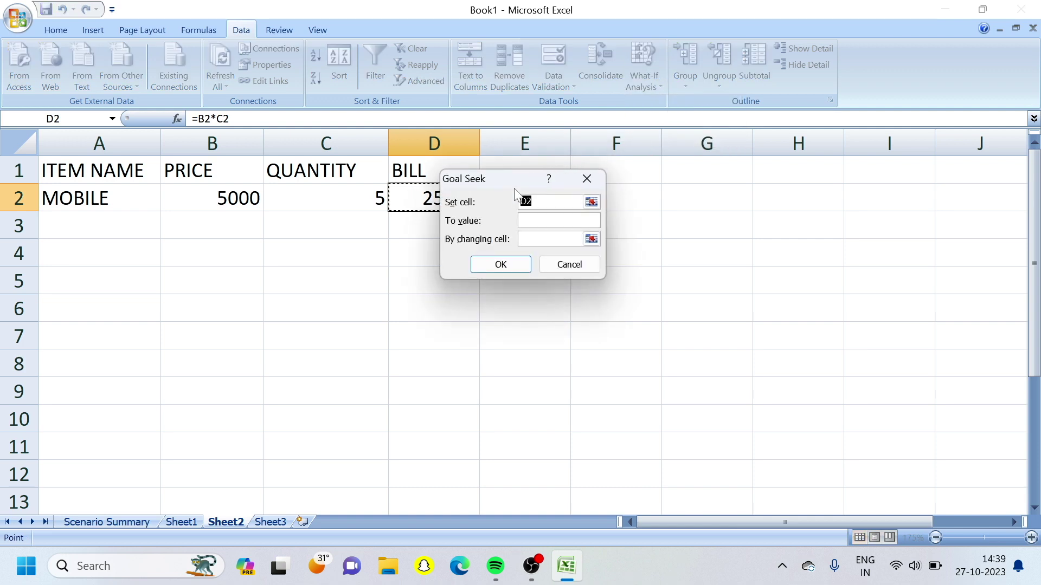
left_click_drag(515, 189, 297, 314)
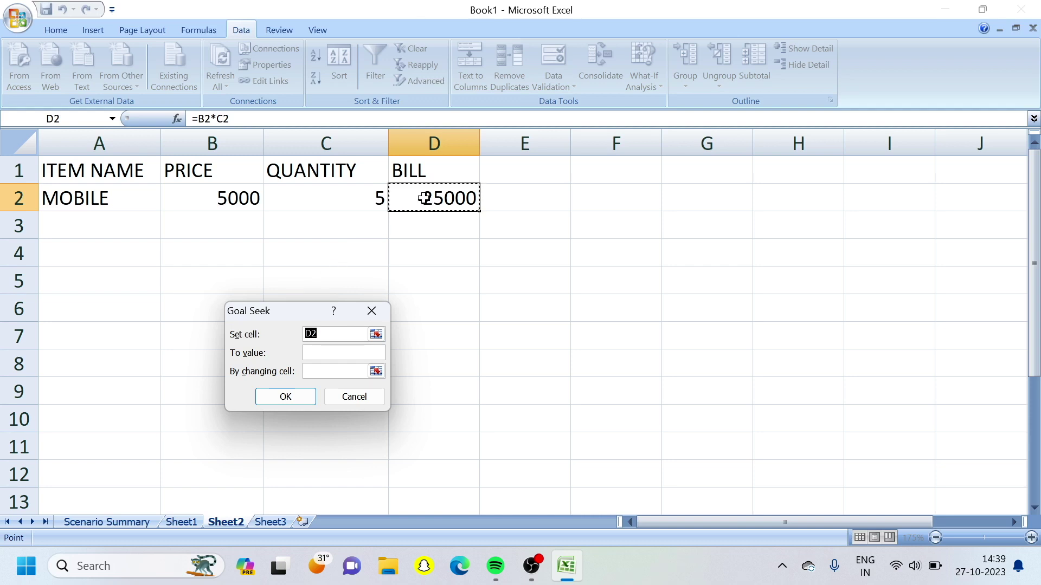
left_click(336, 355)
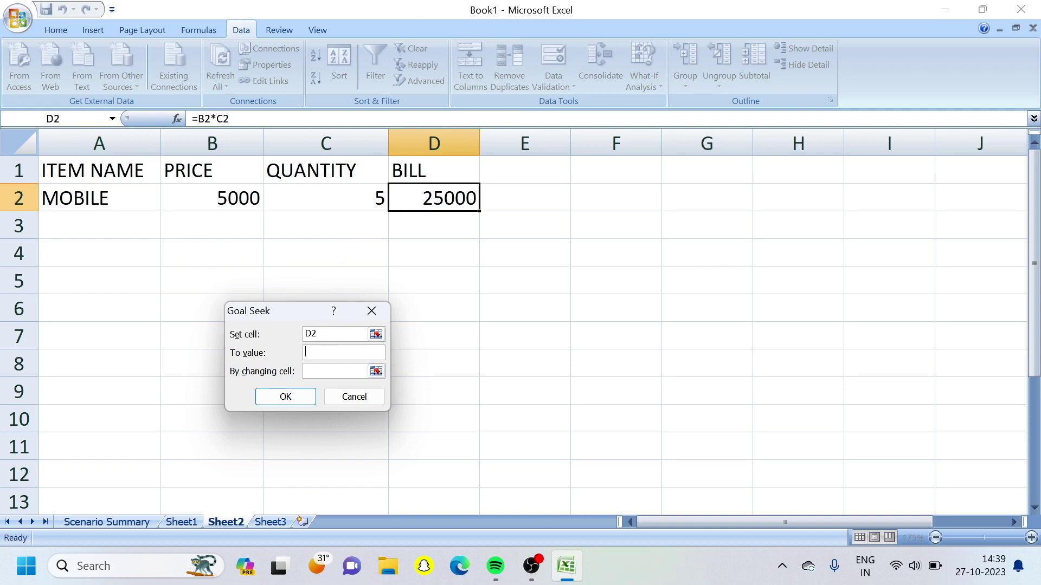
type("40000")
left_click(306, 373)
left_click(222, 200)
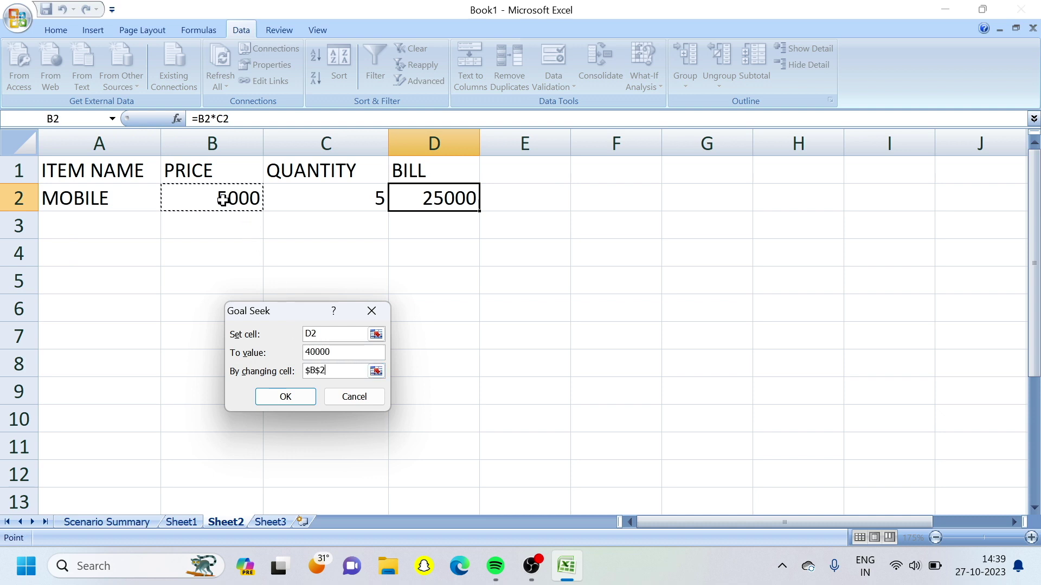
left_click(294, 403)
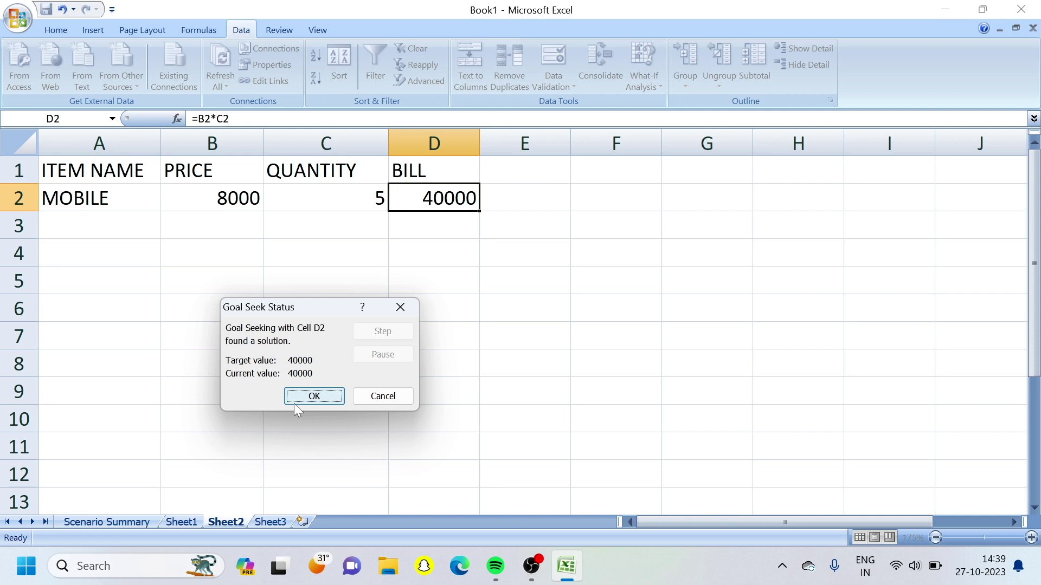
left_click(294, 403)
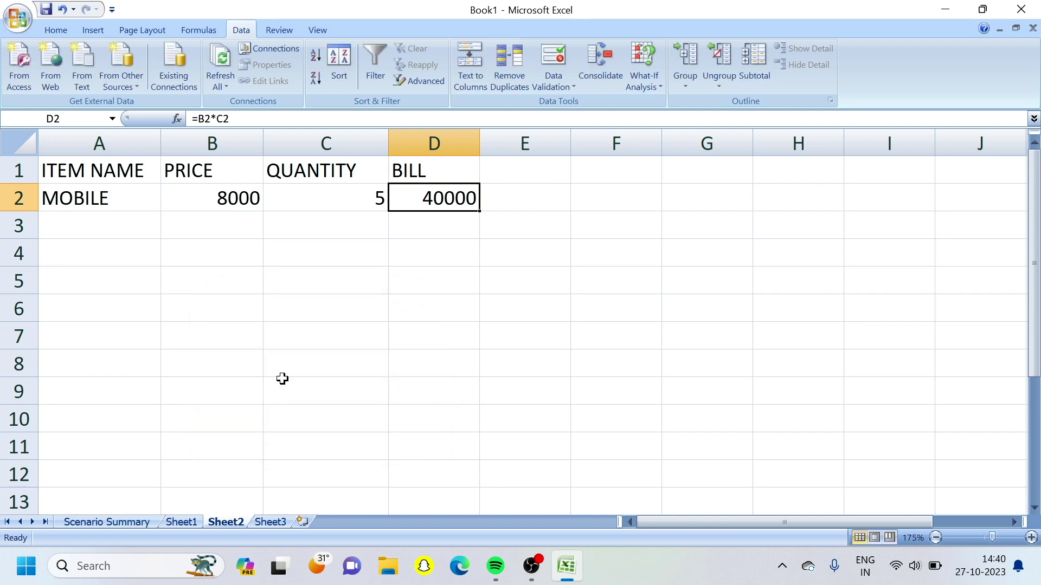
left_click(222, 196)
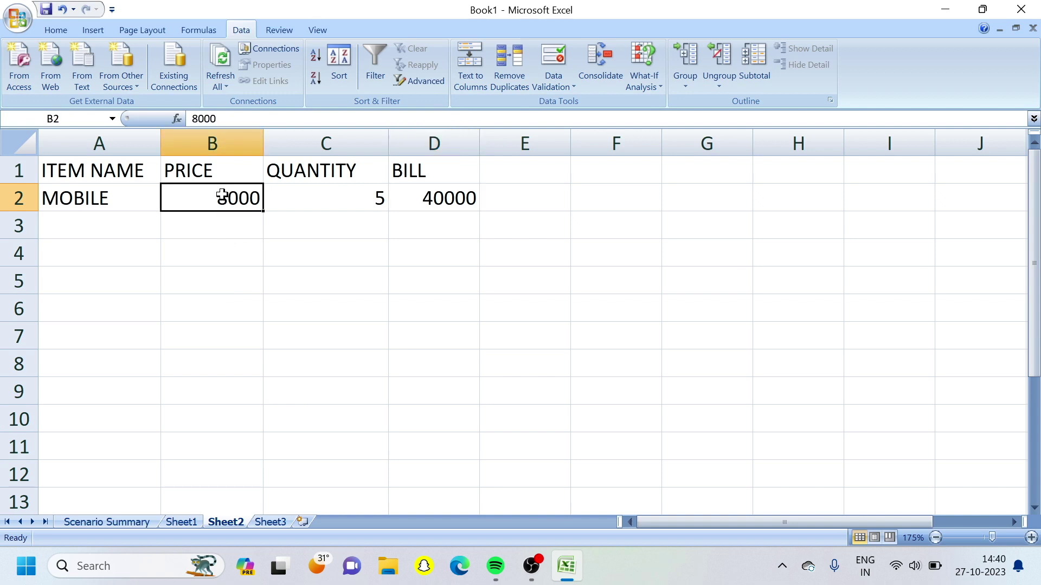
Run Goal Seek on the bill in D2 with a target of 60000 by changing the quantity in C2, and accept the solution.
left_click(424, 204)
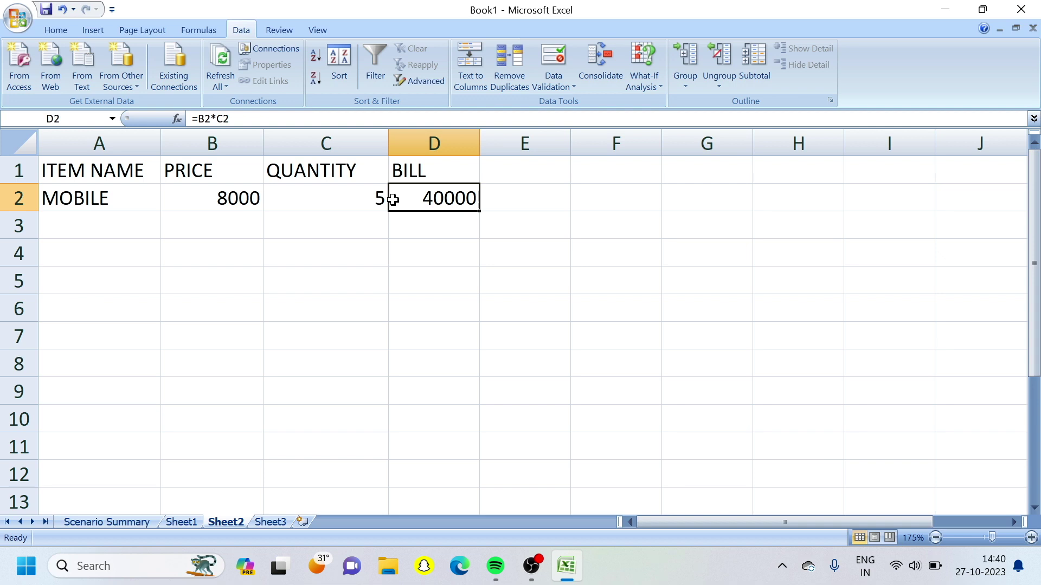
left_click(651, 61)
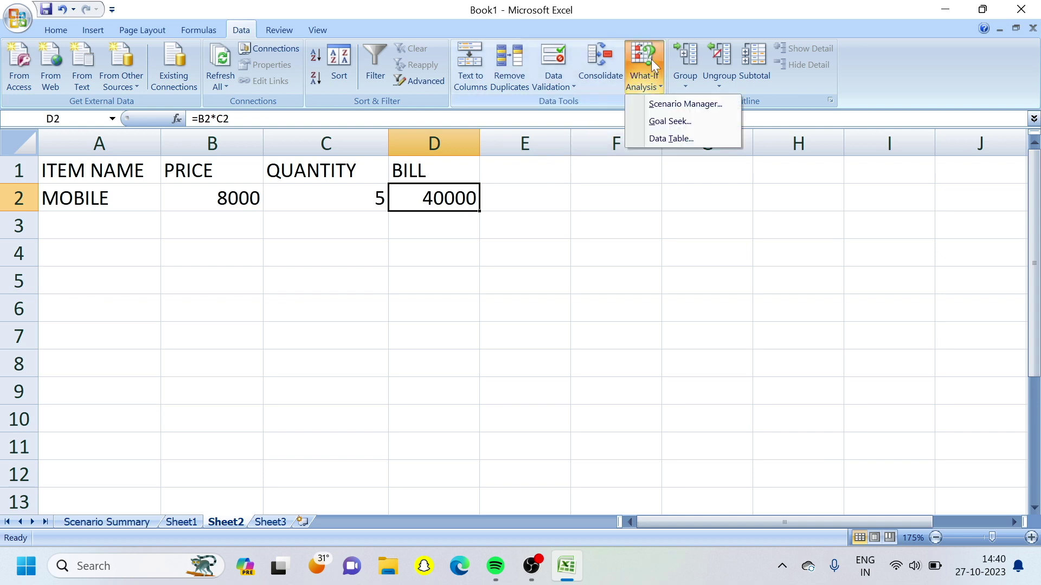
left_click(653, 123)
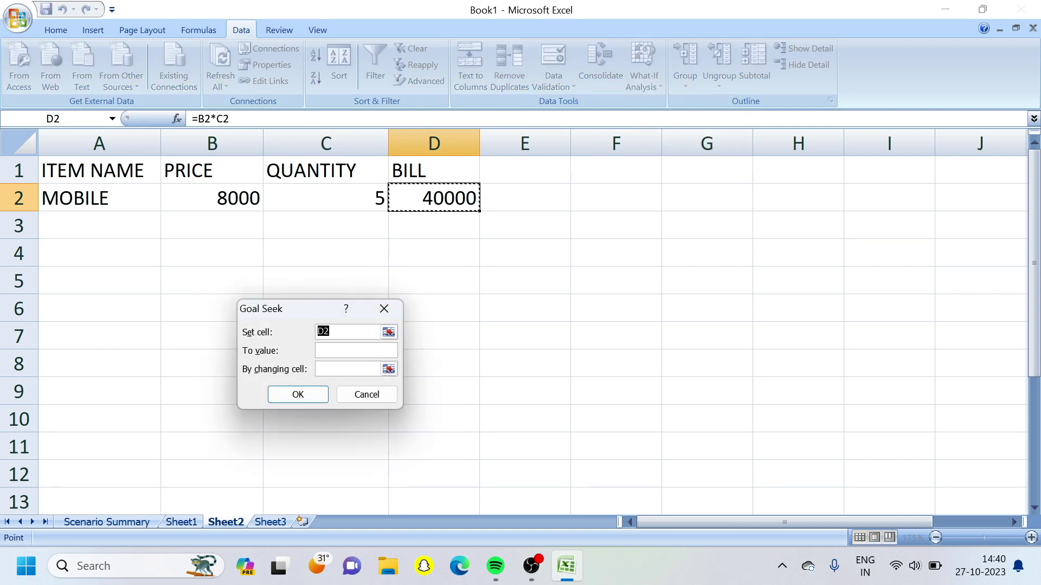
key("Tab")
type("60000")
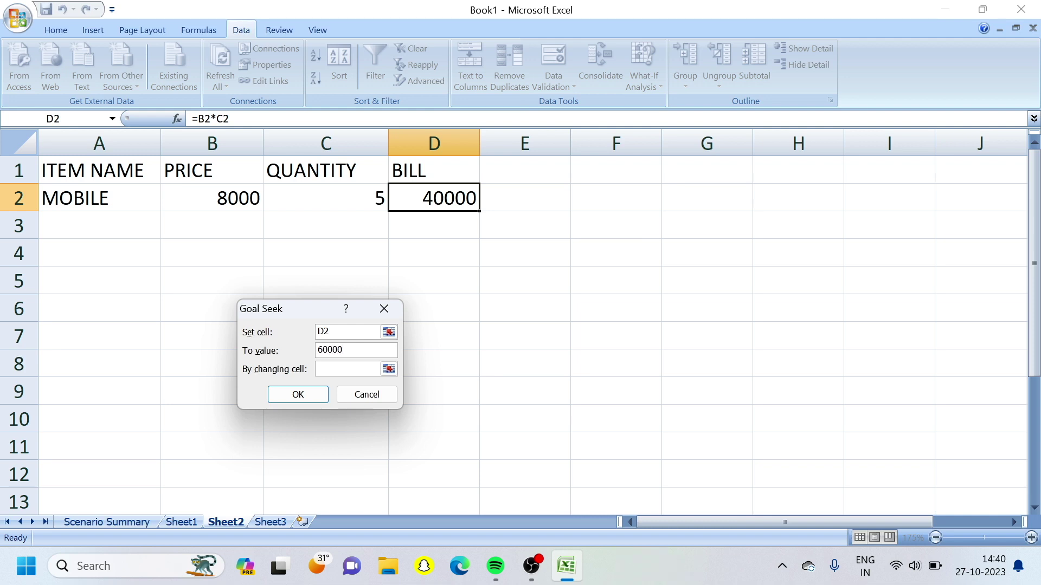
left_click(331, 367)
left_click(333, 197)
left_click(312, 397)
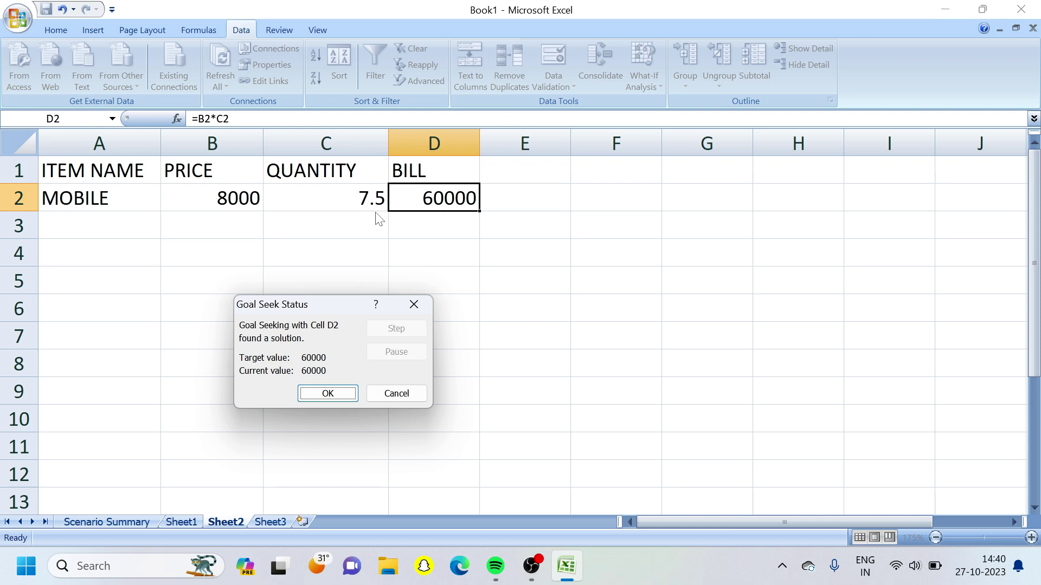
left_click(326, 392)
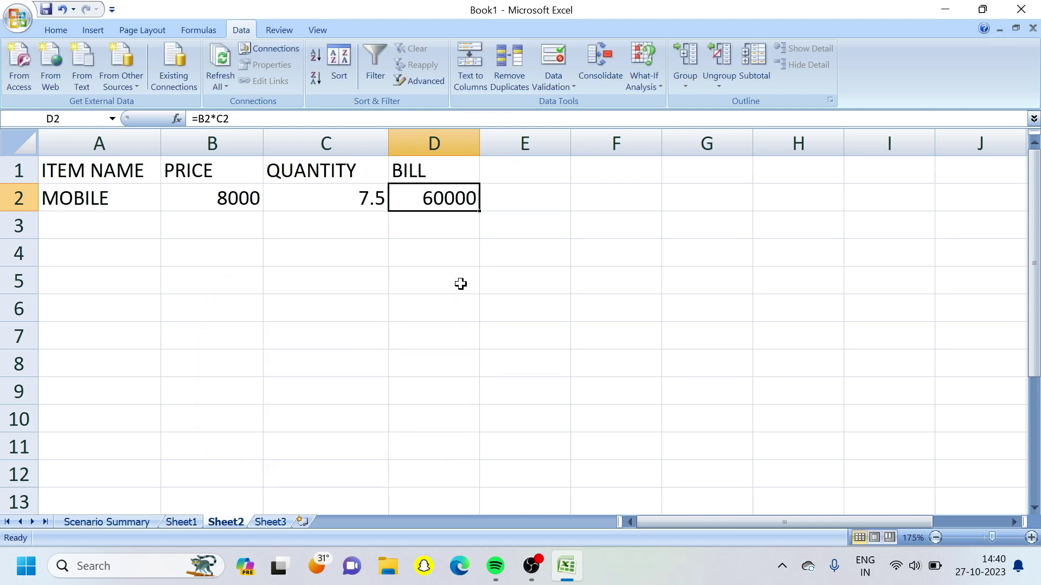
left_click(627, 229)
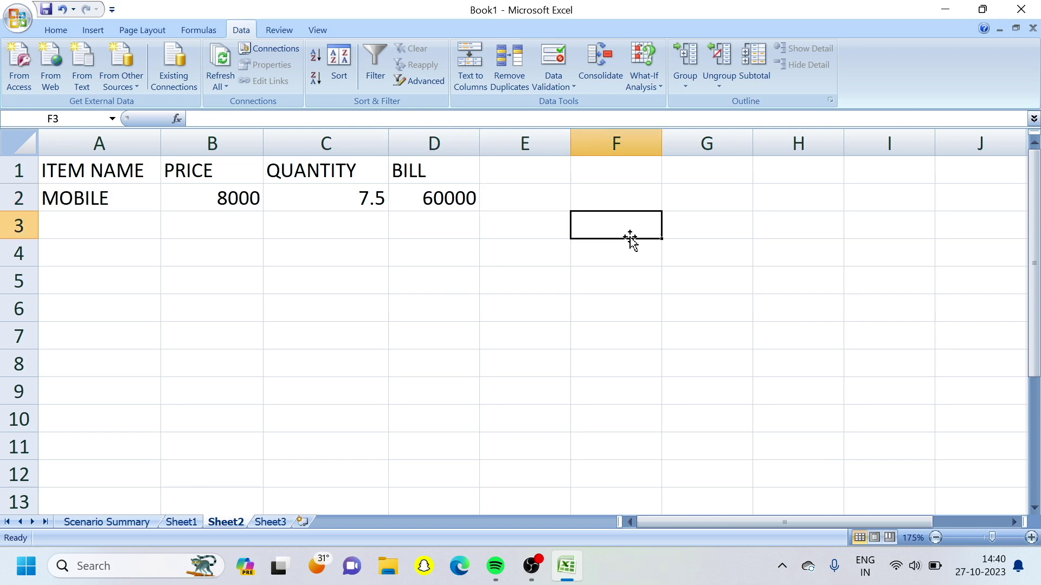
left_click(646, 81)
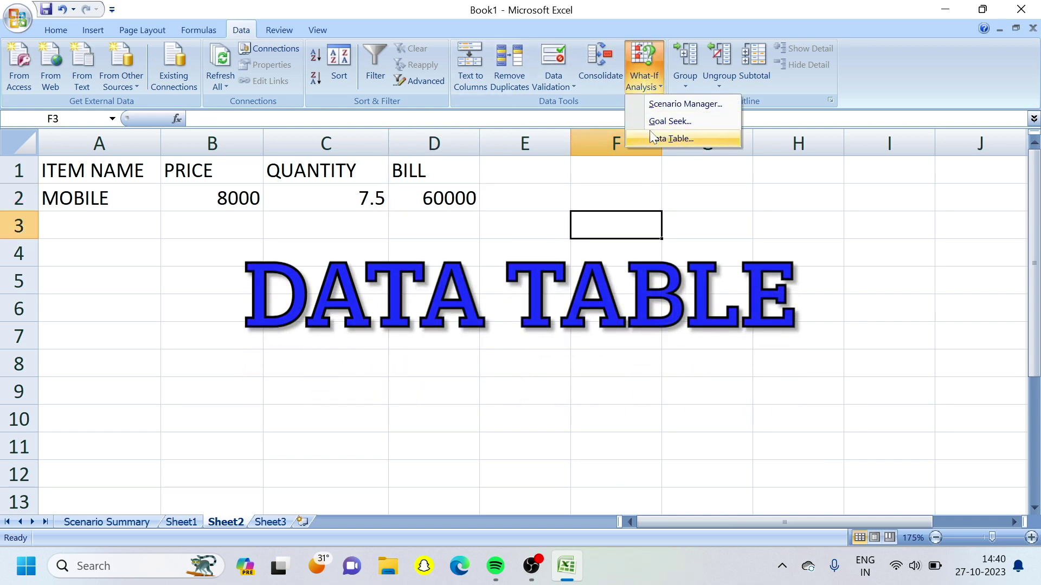
key("Escape")
Enter the value 1 in both cells A1 and B1 of Sheet3 as the data table's input cells.
left_click(270, 523)
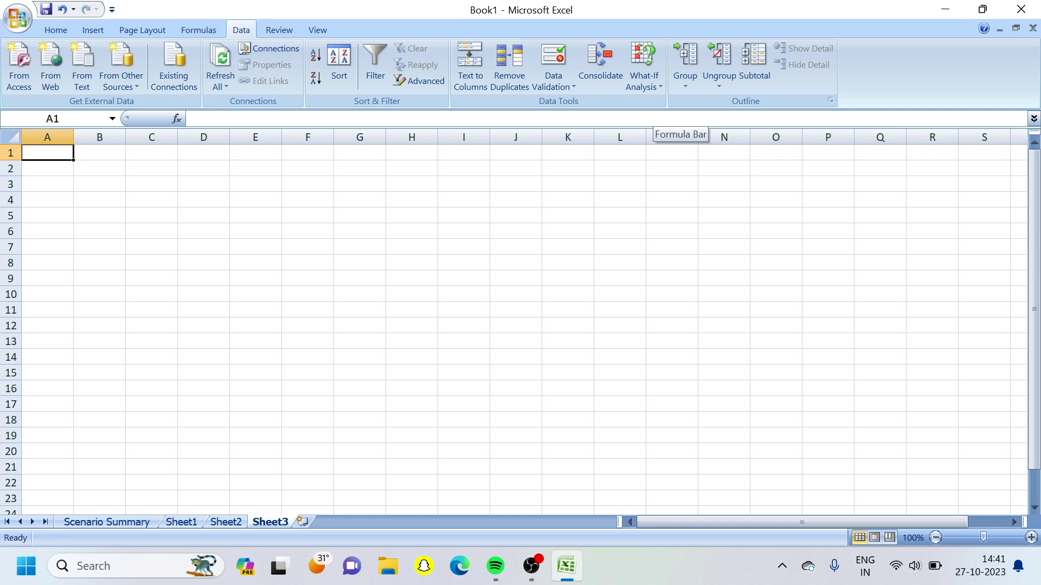
left_click(644, 66)
left_click(649, 146)
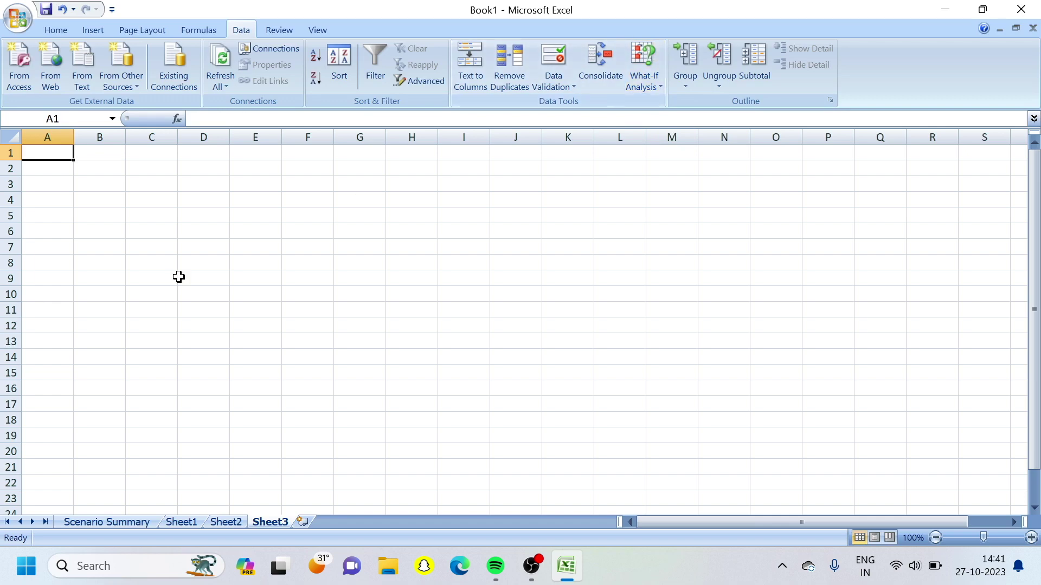
scroll(179, 277, "down", 2)
scroll(179, 277, "up", 5)
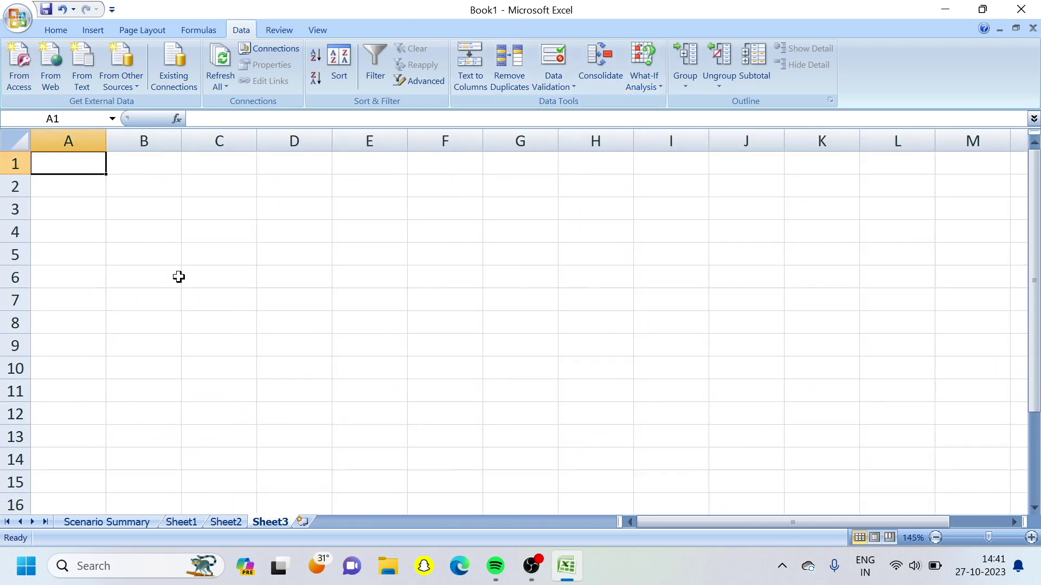
type("1")
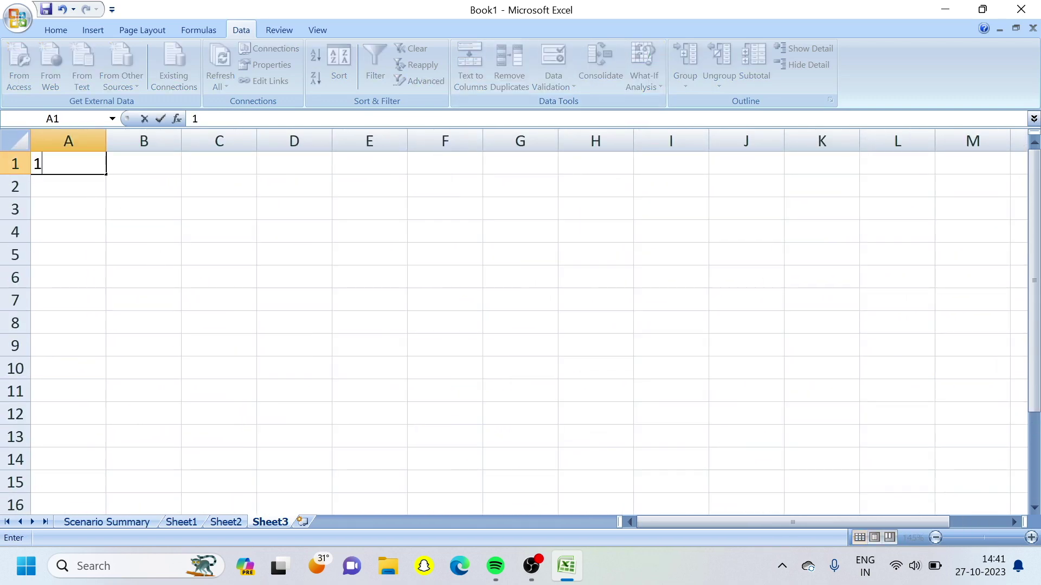
key("Tab")
type("1")
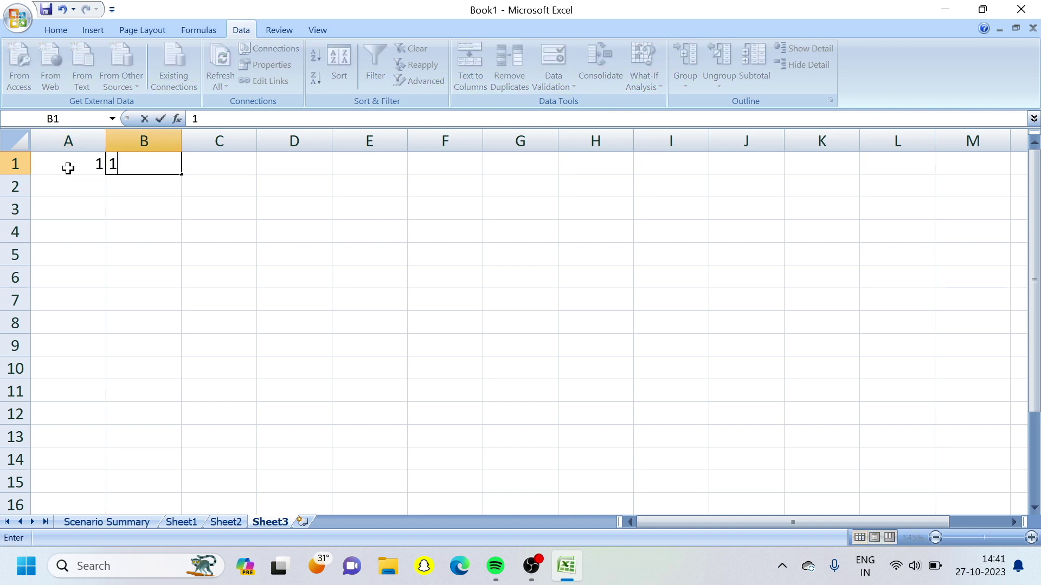
key("Down")
Fill row 4 from B4 to K4 with the number series 1 to 10.
key("Down")
key("Down")
key("Down")
key("Up")
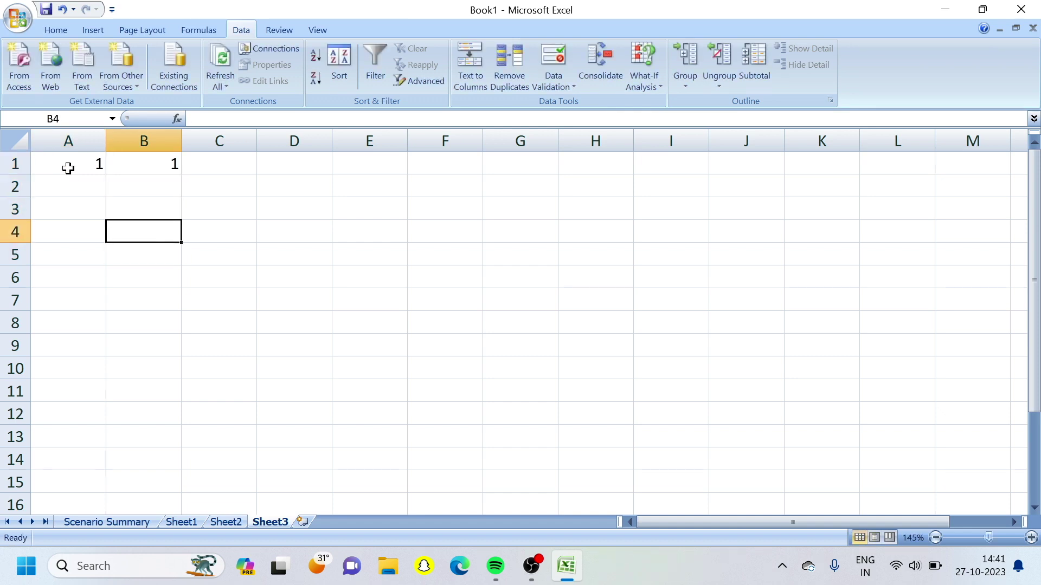
type("1")
key("Tab")
type("2")
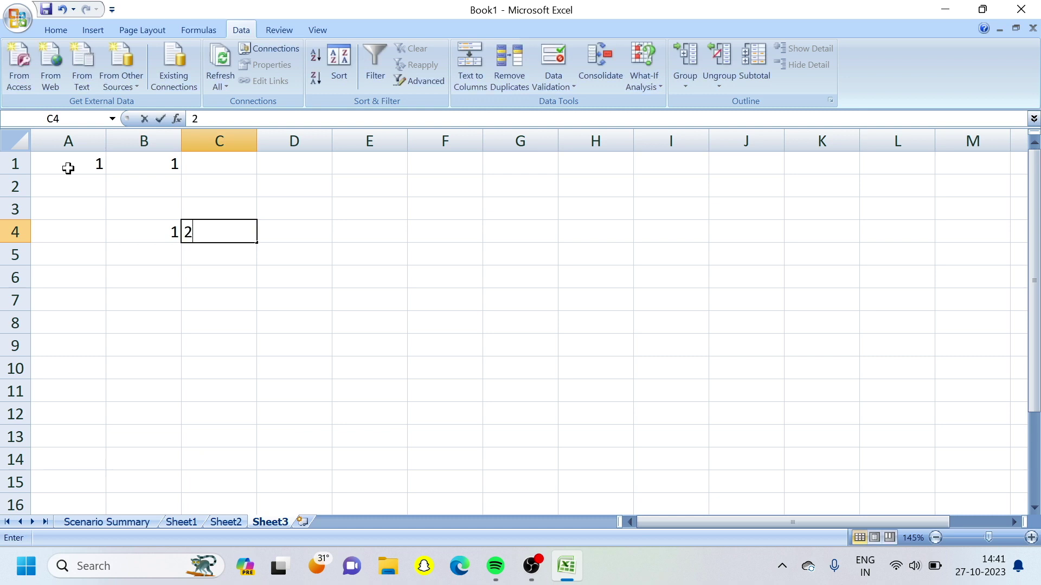
key("Tab")
type("3")
key("Tab")
type("4")
left_click_drag(139, 225, 840, 222)
Fill column B from B4 down to B13 with the number series 1 to 10.
left_click(164, 256)
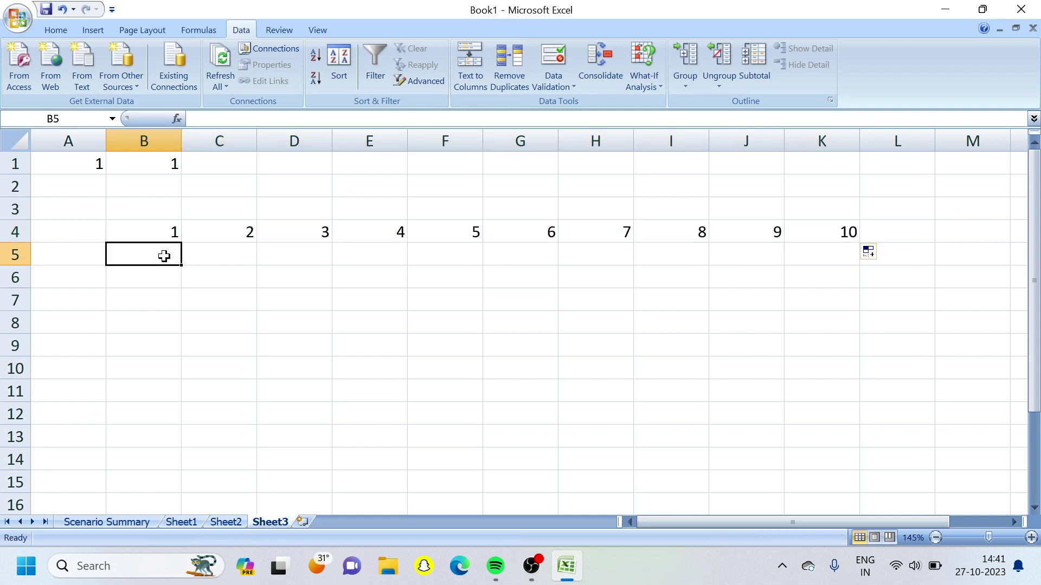
type("2")
key("ctrl+Return")
left_click_drag(167, 232, 168, 438)
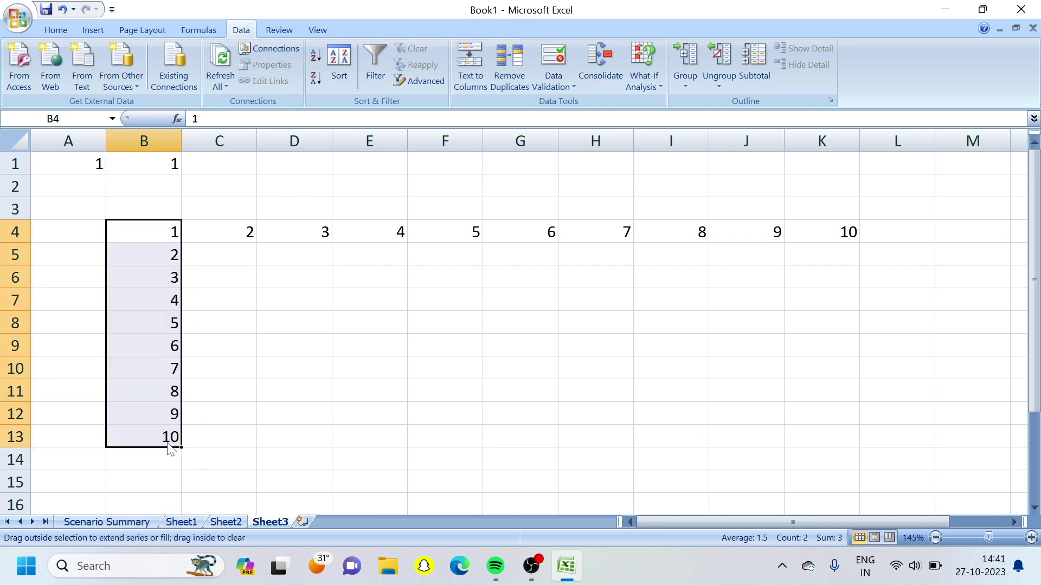
Replace the corner value in B4 with the formula =A1*B1.
left_click(147, 237)
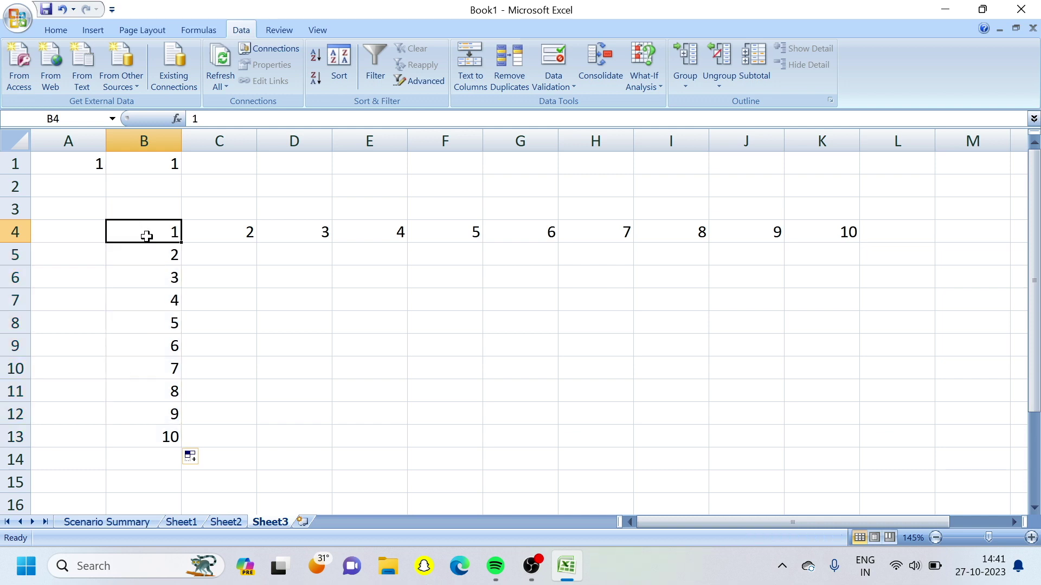
type("=")
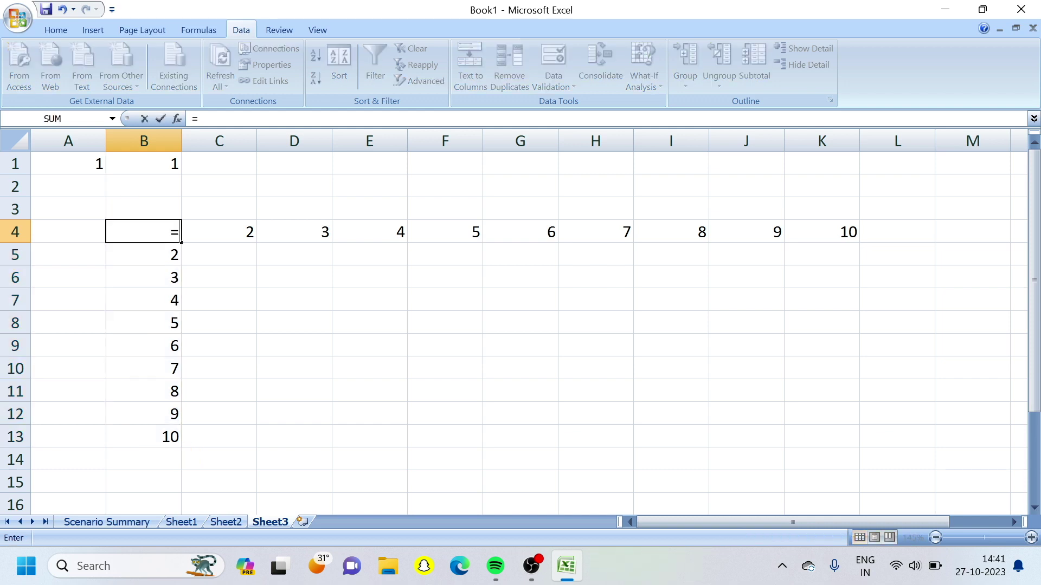
type("A1*")
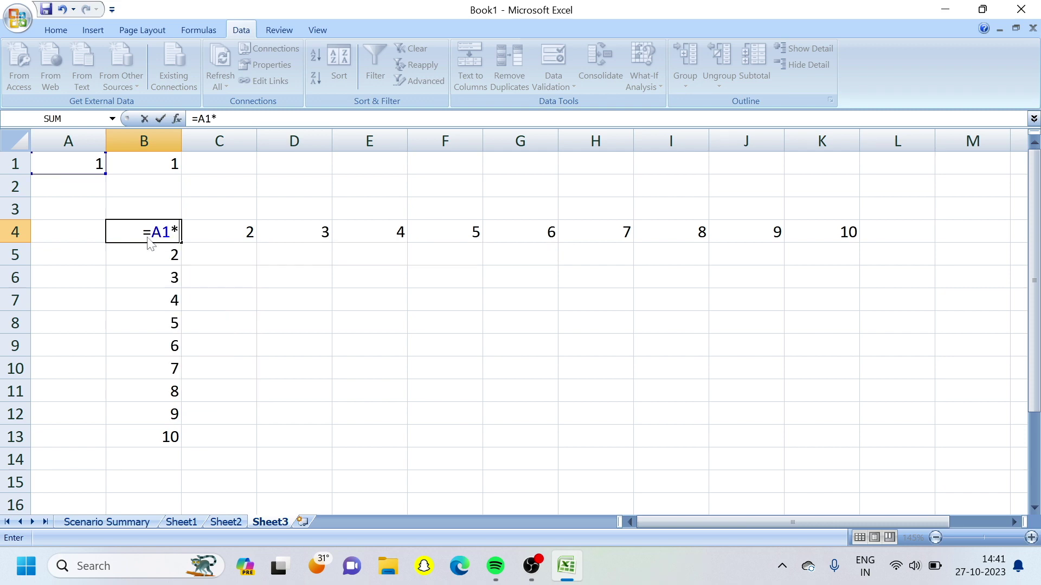
type("1")
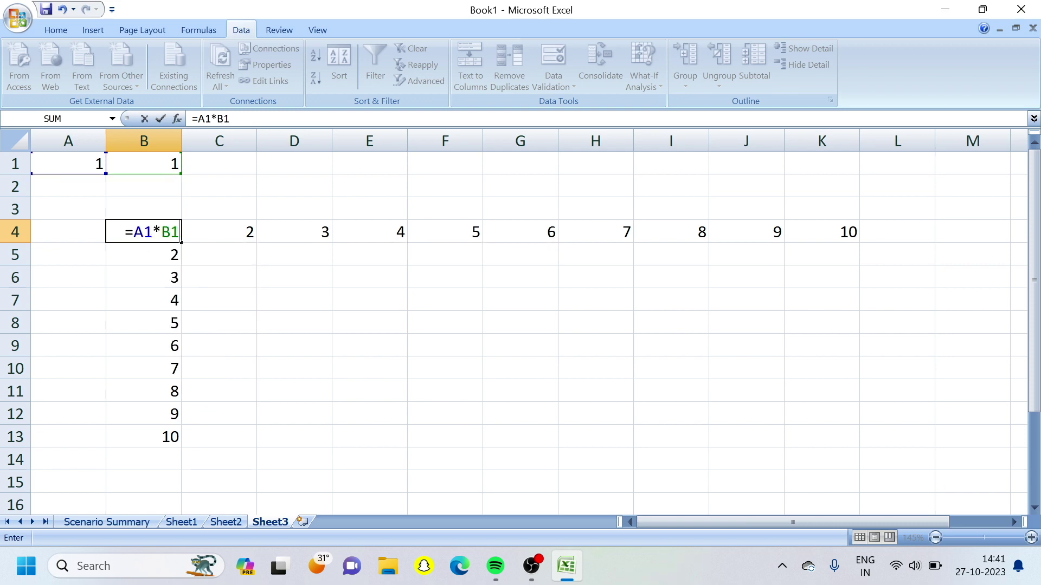
key("Return")
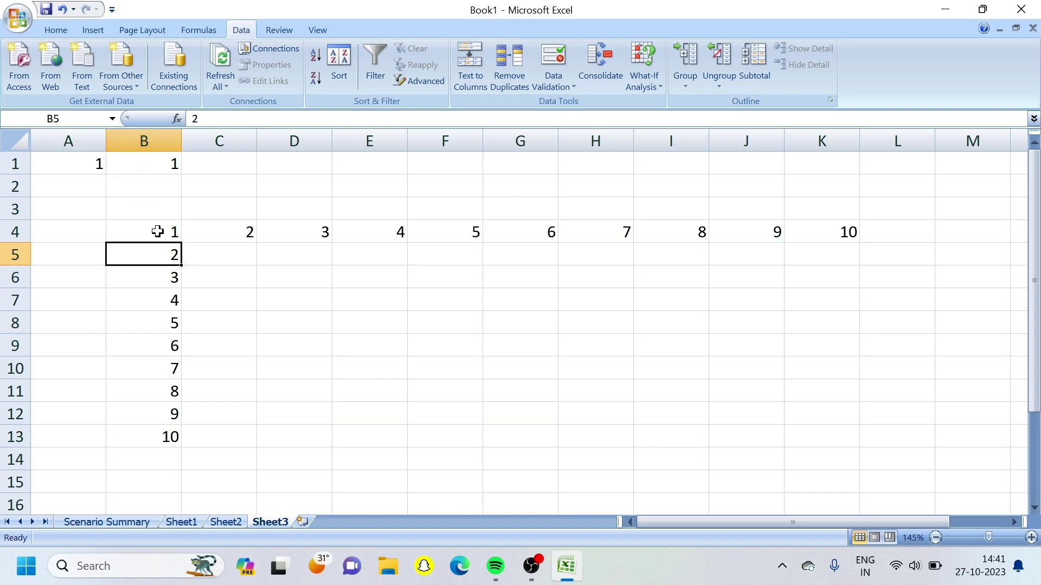
Examine how the header numbers in row 4 and column B pair up at the empty cells of the multiplication grid.
left_click(154, 236)
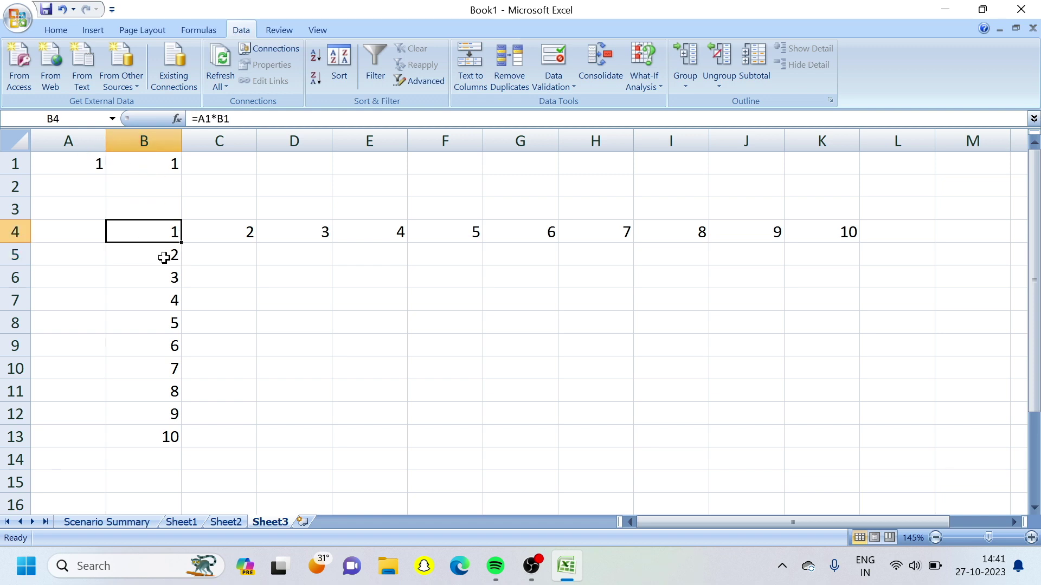
left_click(162, 256)
left_click(217, 237)
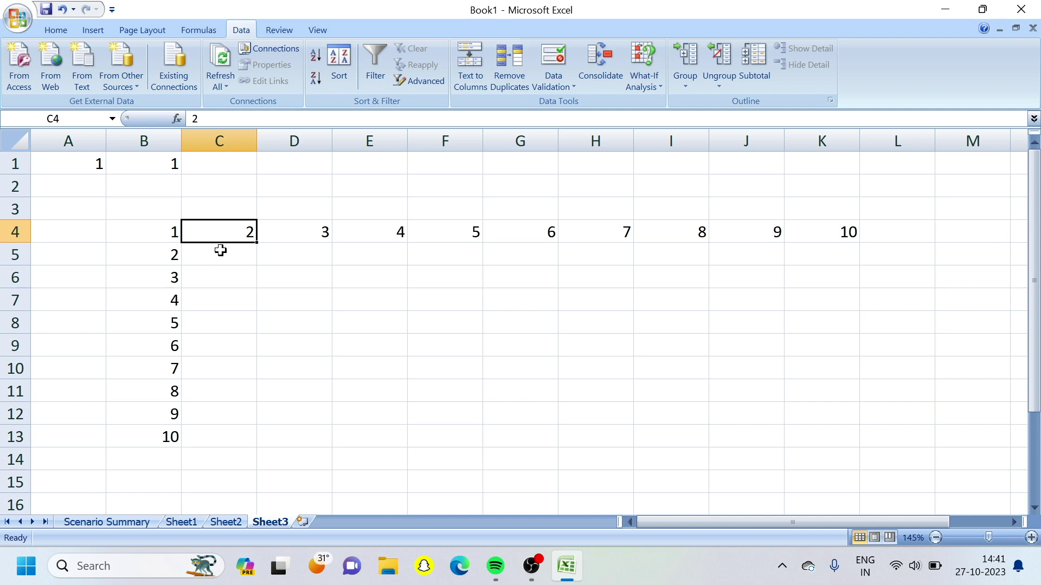
left_click(218, 251)
left_click(169, 257)
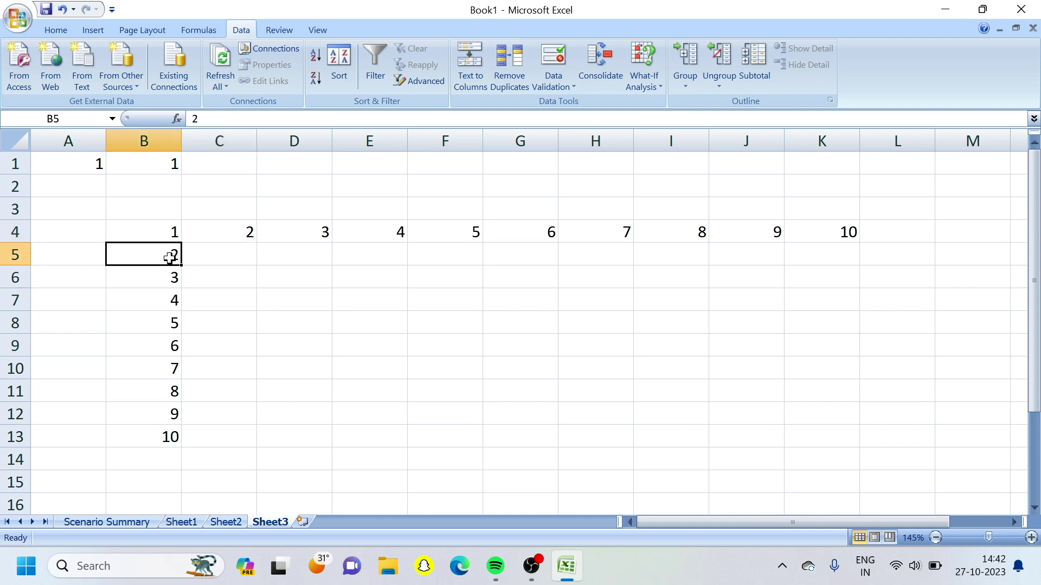
left_click(282, 231)
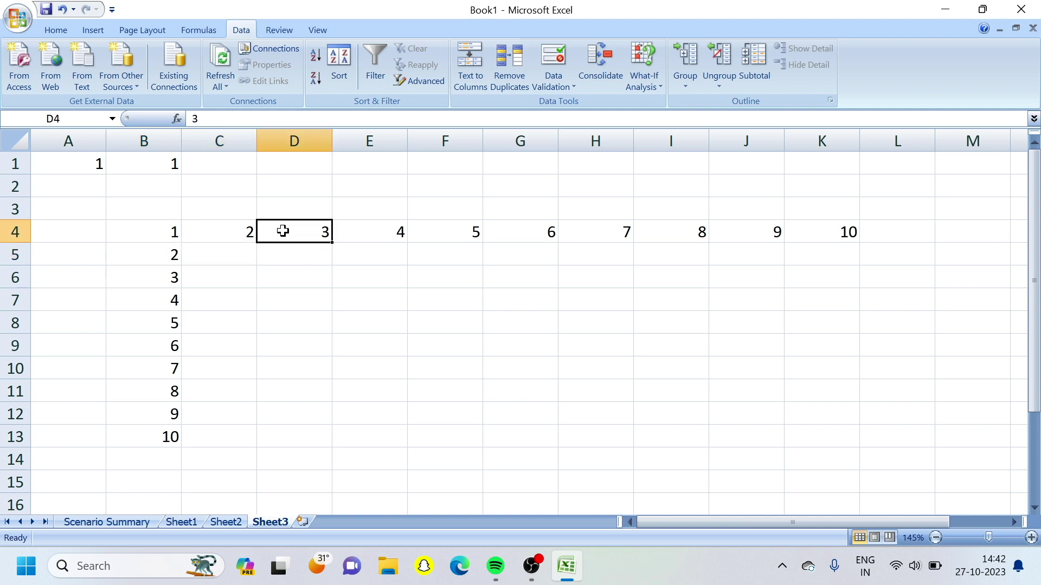
left_click(289, 259)
left_click(172, 302)
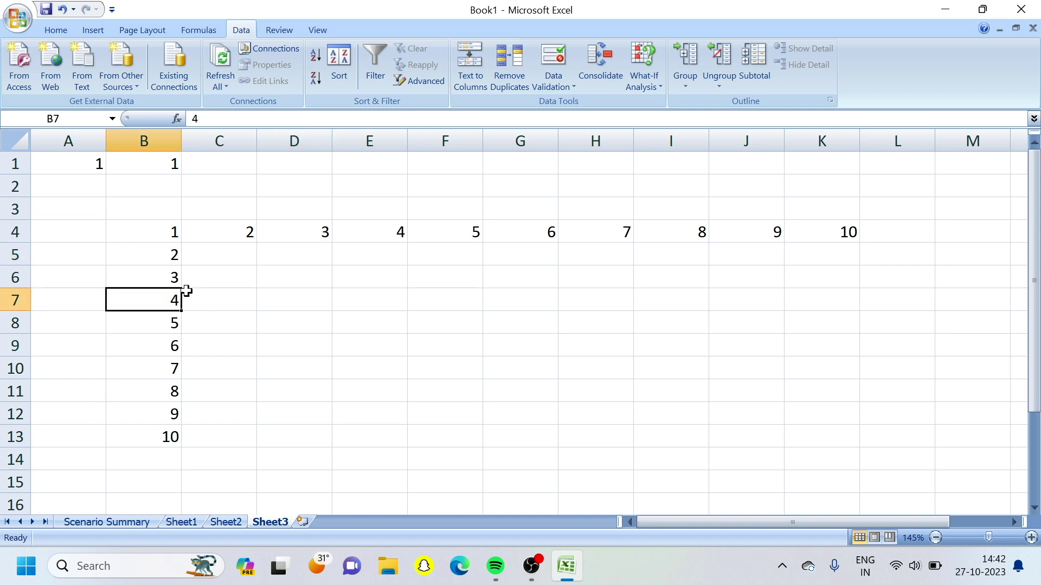
left_click(244, 233)
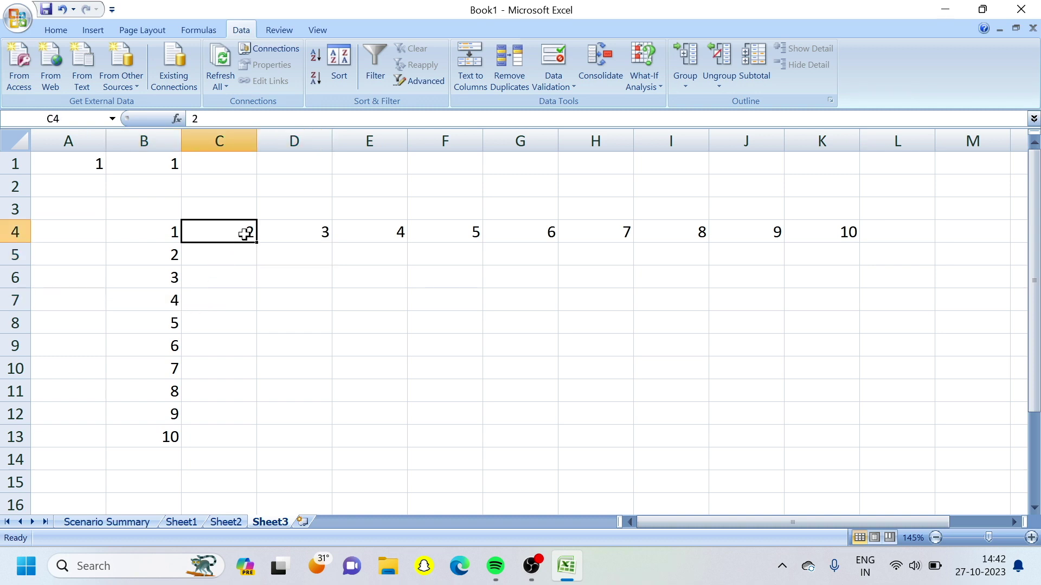
left_click(223, 302)
right_click(222, 303)
key("Escape")
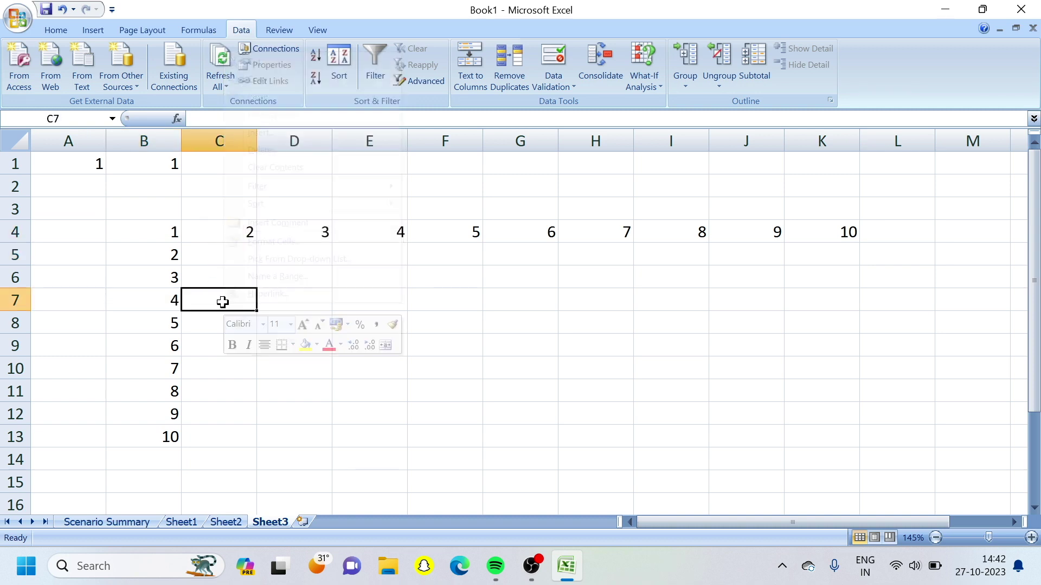
Create a two-variable data table over B4:K13 with A1 as the row input cell and B1 as the column input cell.
left_click(195, 252)
left_click_drag(195, 252, 817, 432)
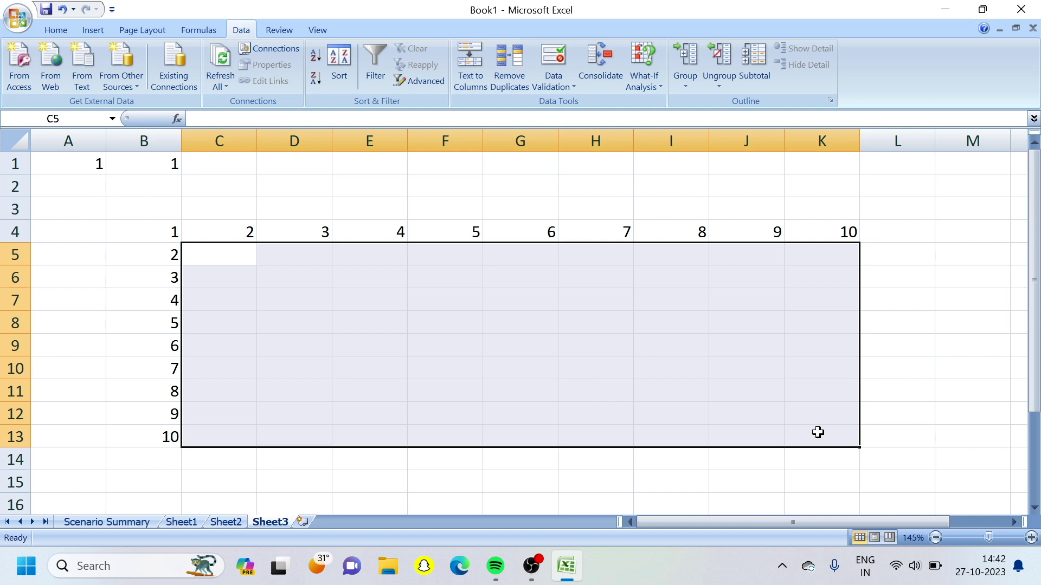
left_click_drag(149, 230, 839, 428)
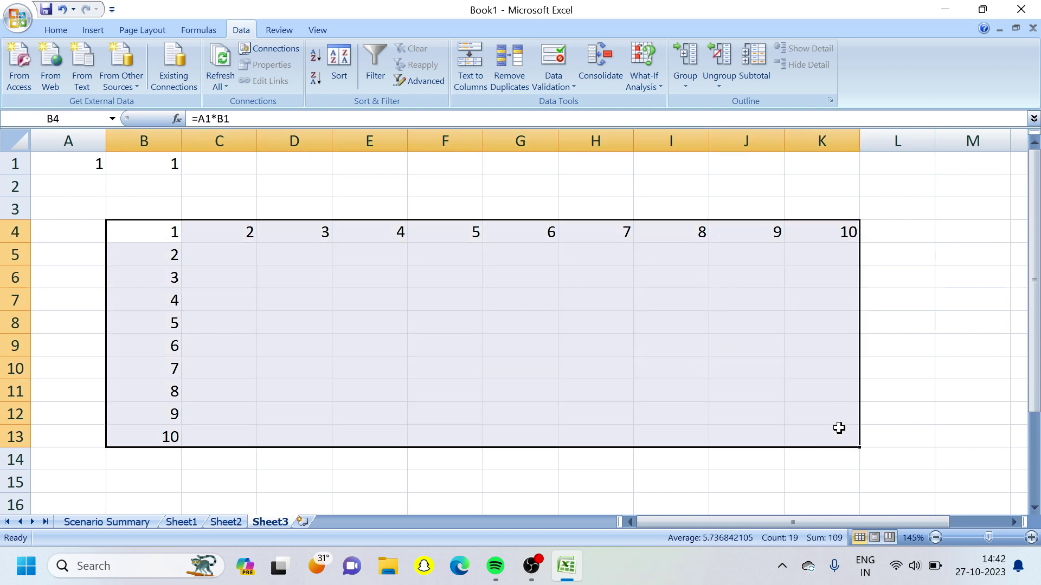
left_click(642, 70)
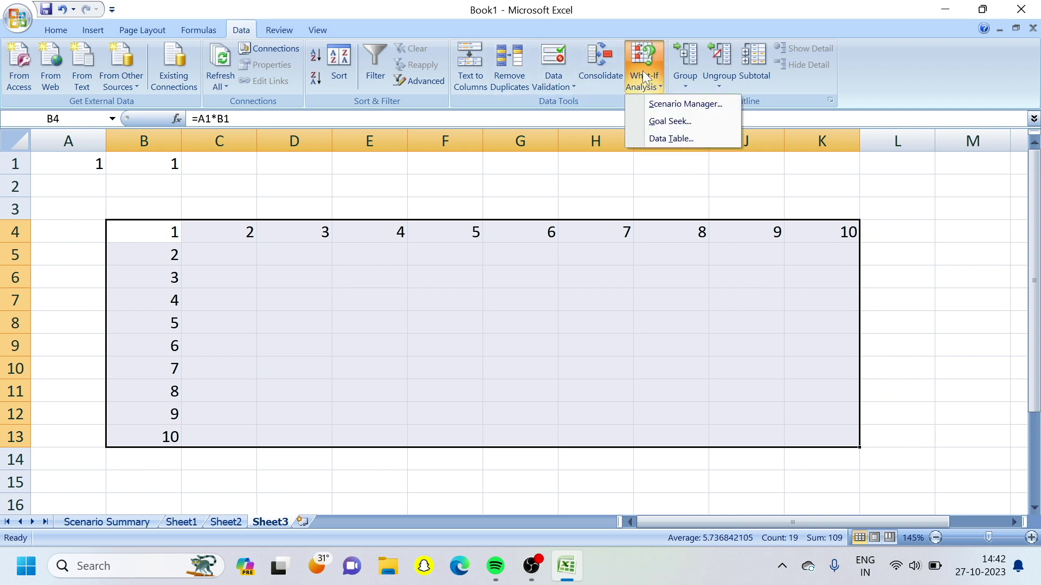
left_click(674, 139)
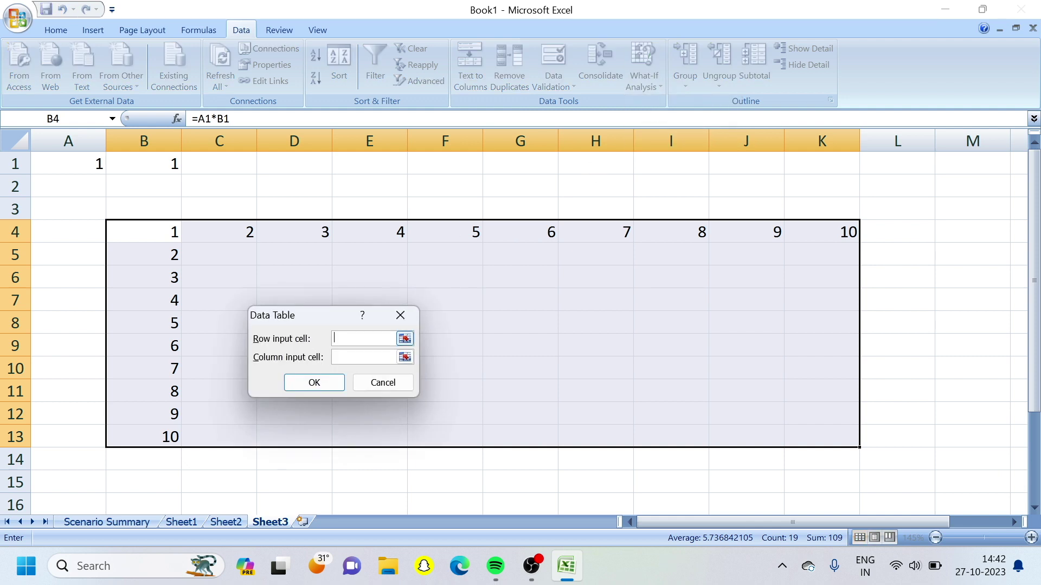
left_click(64, 166)
left_click(371, 358)
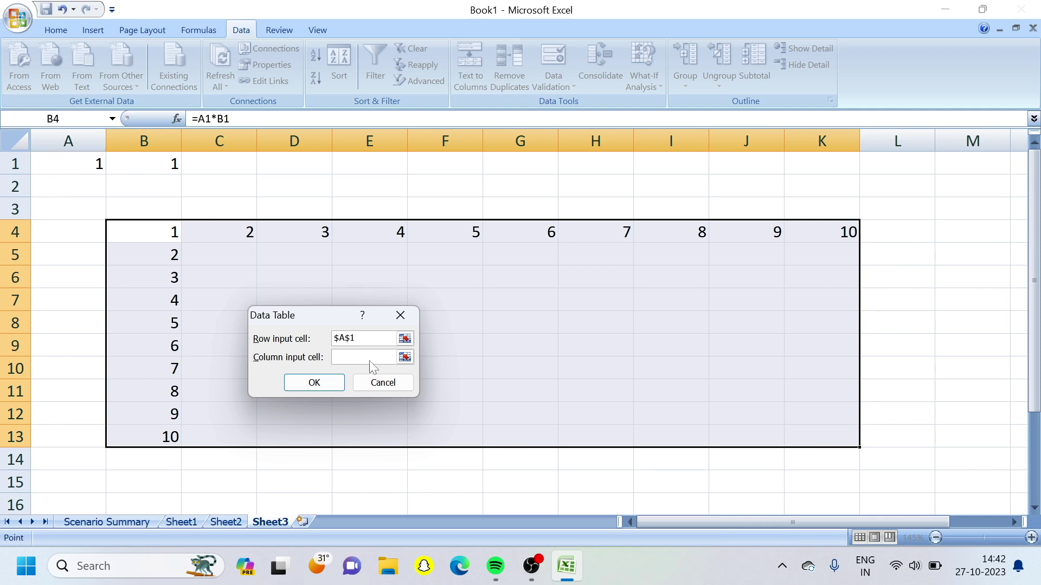
left_click(151, 164)
left_click(316, 386)
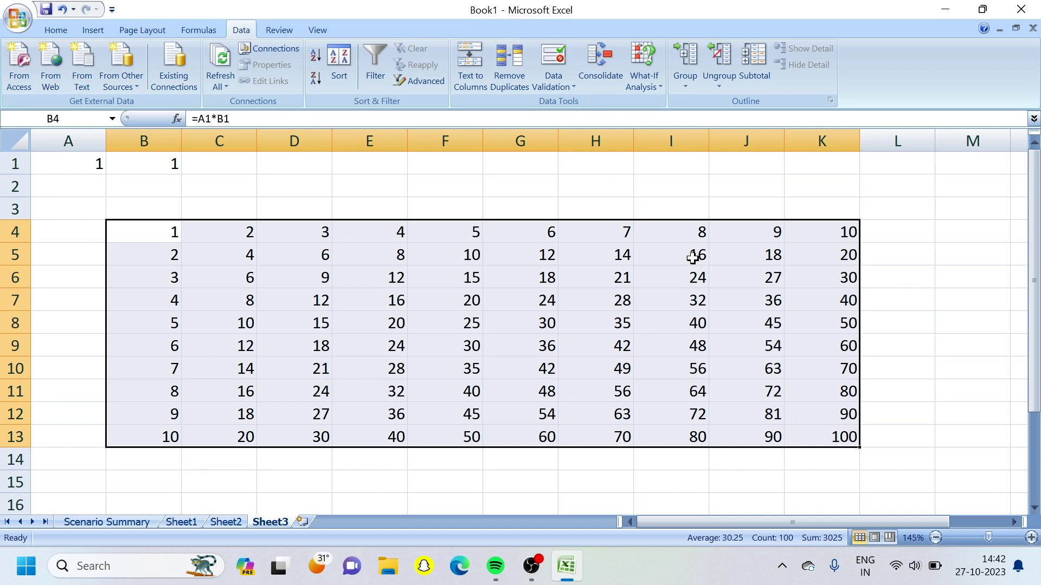
left_click(639, 64)
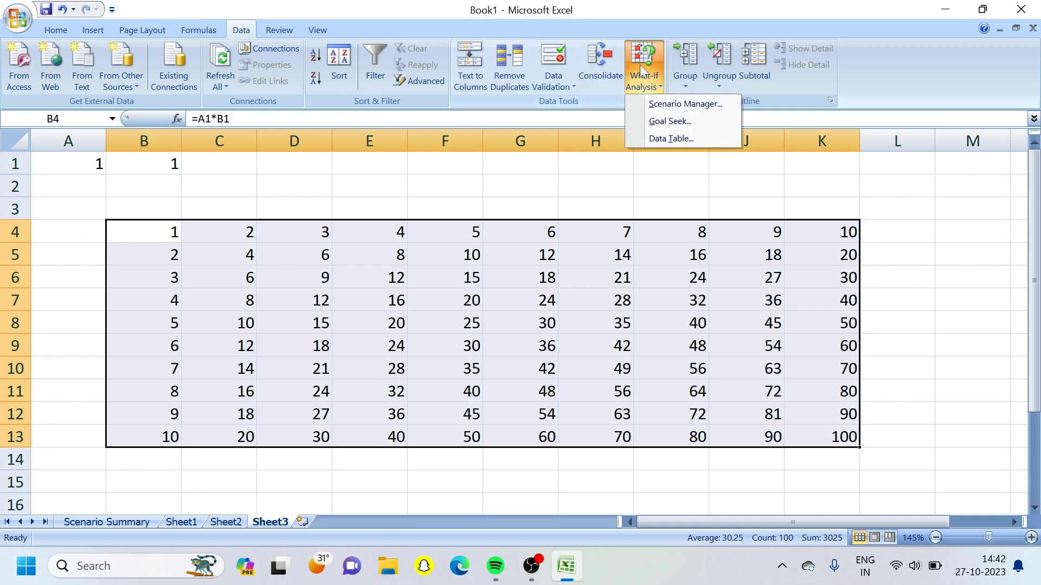